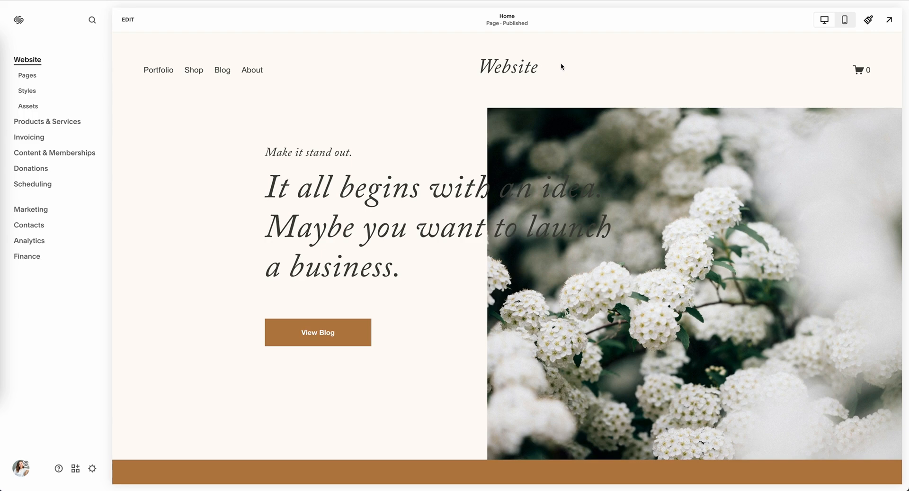
# Step: Start editing the Home page and open the hero section's background settings, checking the Image, Video and Art options
pyautogui.click(128, 20)
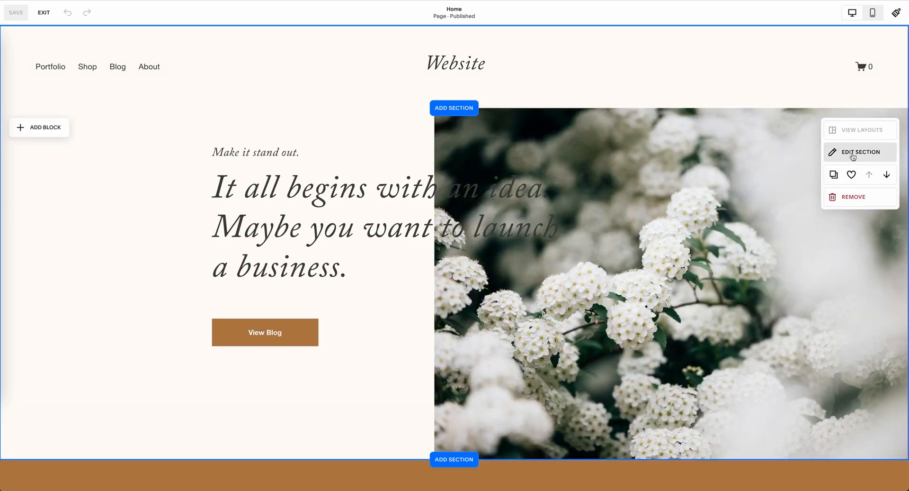
pyautogui.click(853, 154)
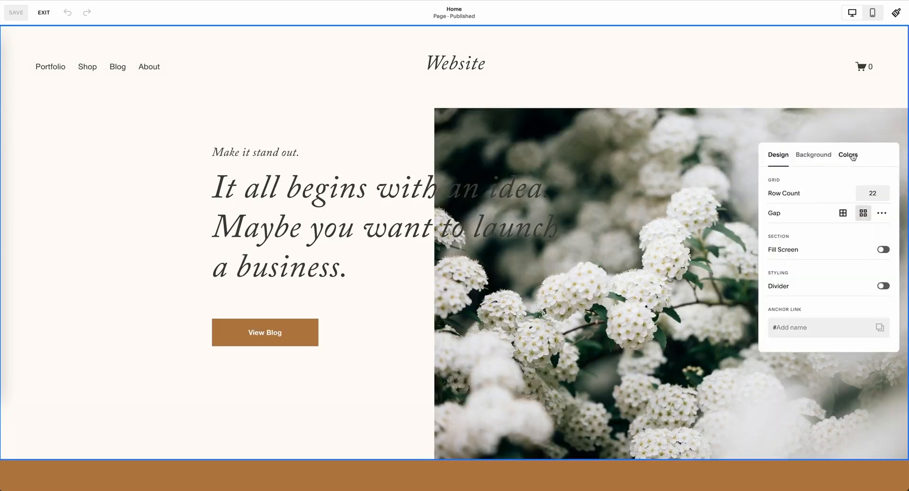
pyautogui.click(812, 157)
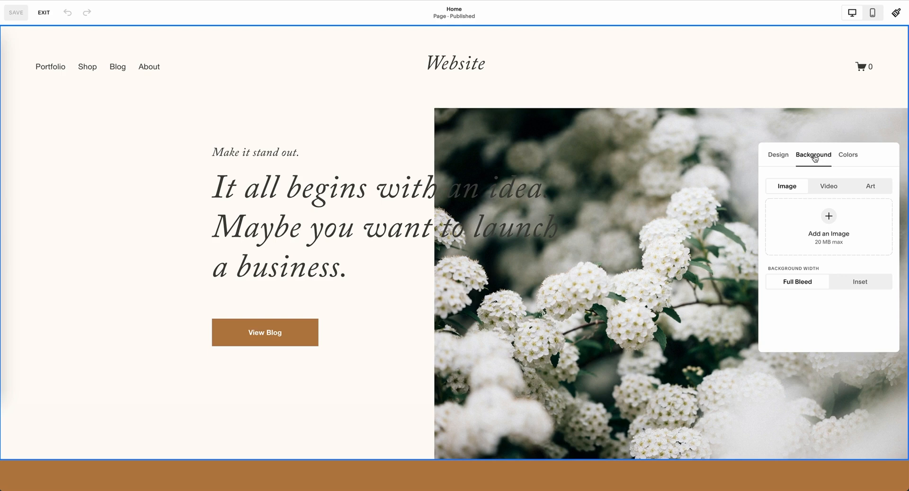
pyautogui.click(828, 187)
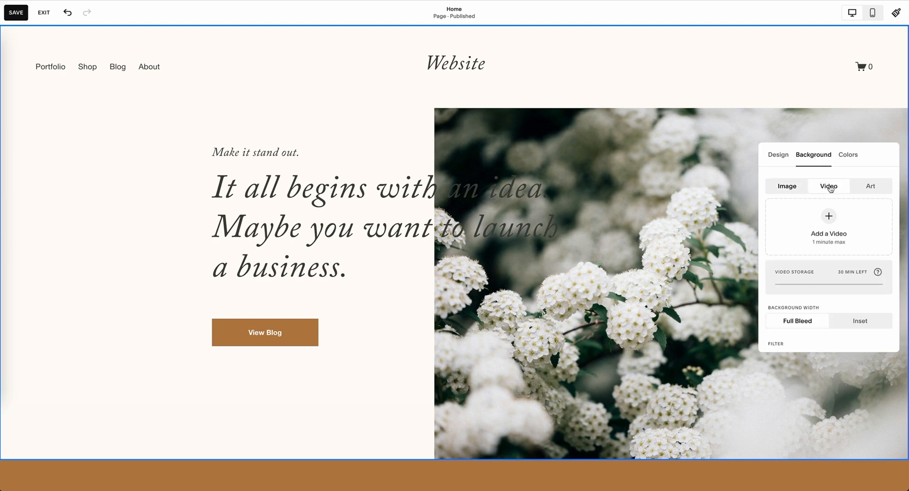
pyautogui.click(875, 188)
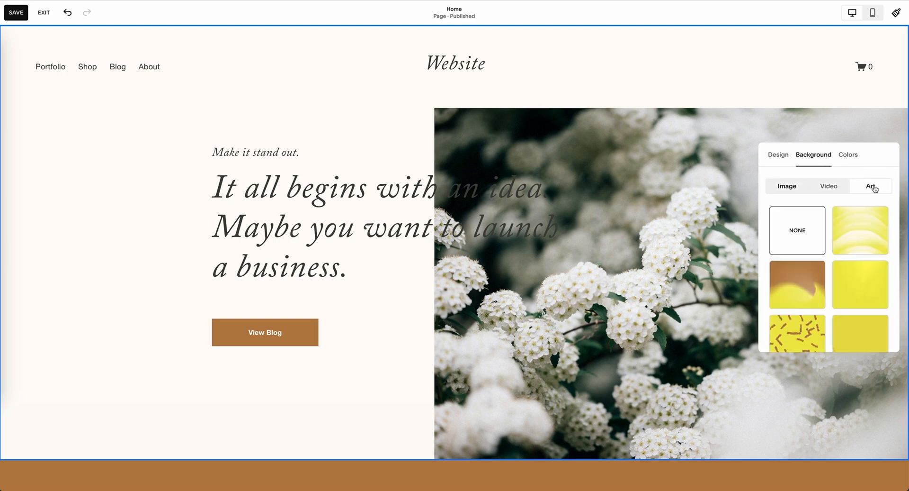
pyautogui.click(787, 190)
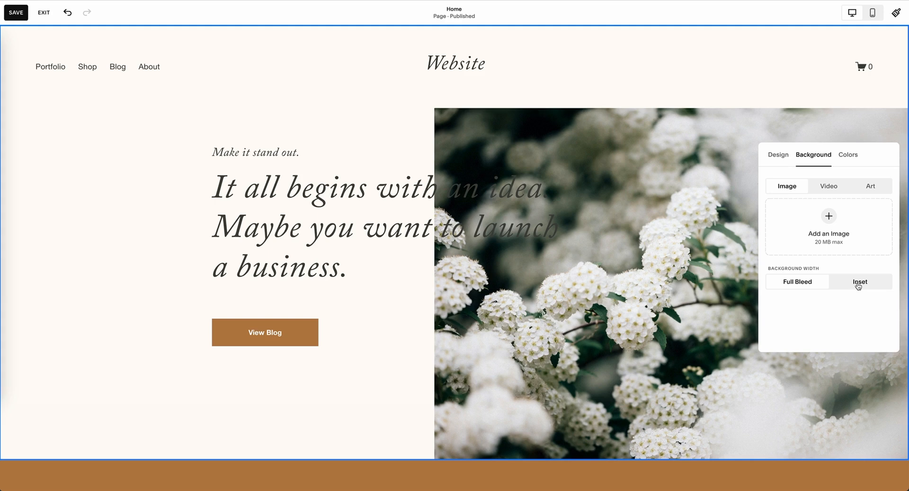
# Step: Add the wide library photo of the woman with a laptop as the hero section's background image
pyautogui.click(829, 216)
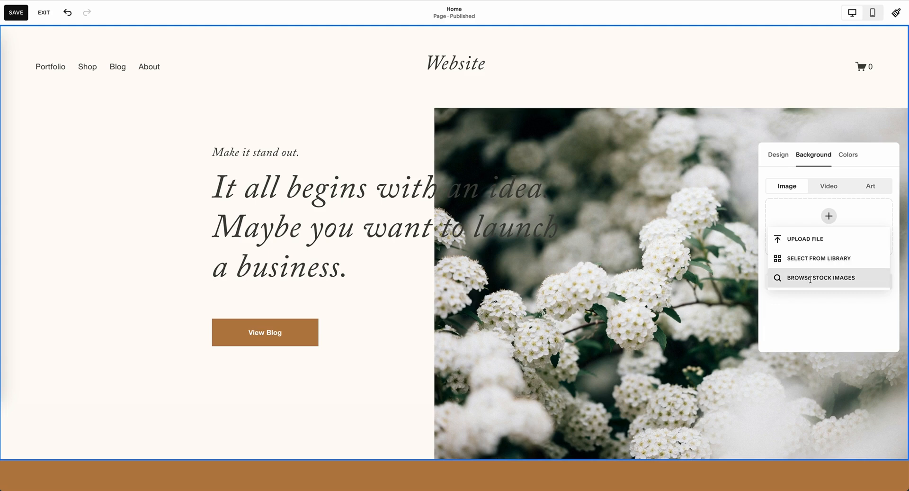
pyautogui.click(811, 258)
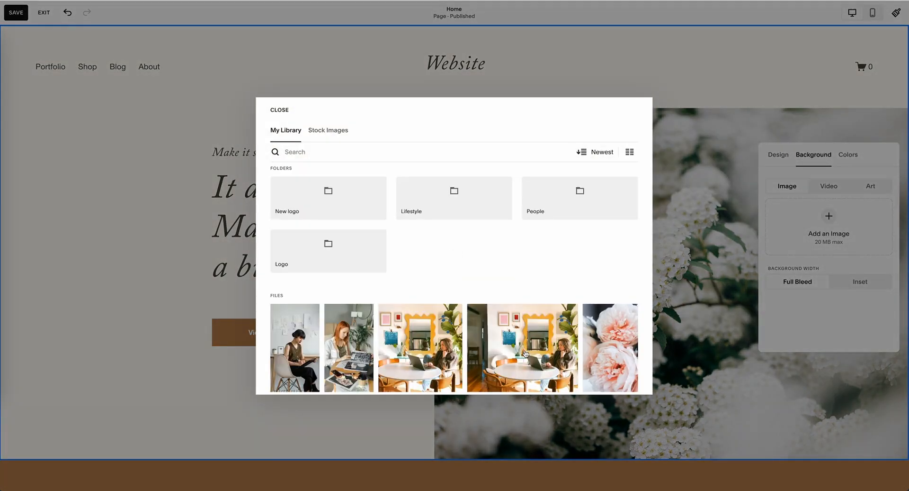
pyautogui.click(521, 346)
pyautogui.click(625, 380)
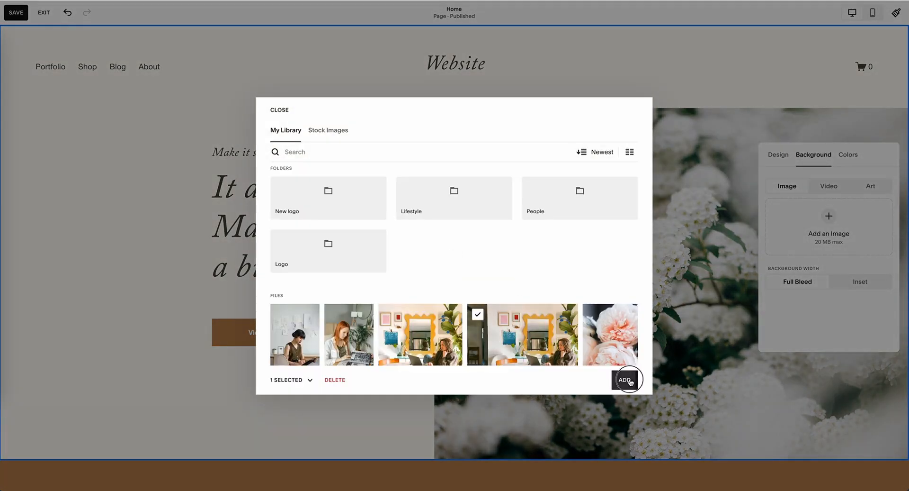
# Step: Delete the white-flower image block from the hero section and turn on Fill Screen for the section
pyautogui.click(682, 247)
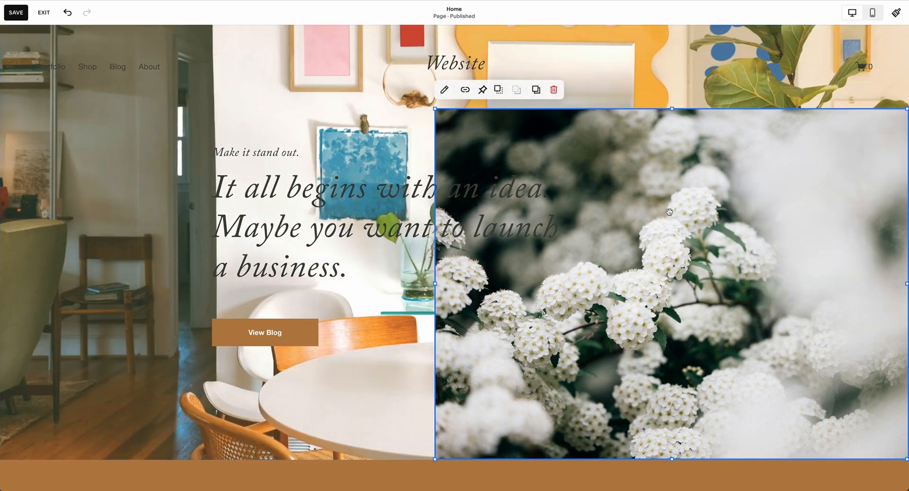
pyautogui.click(554, 90)
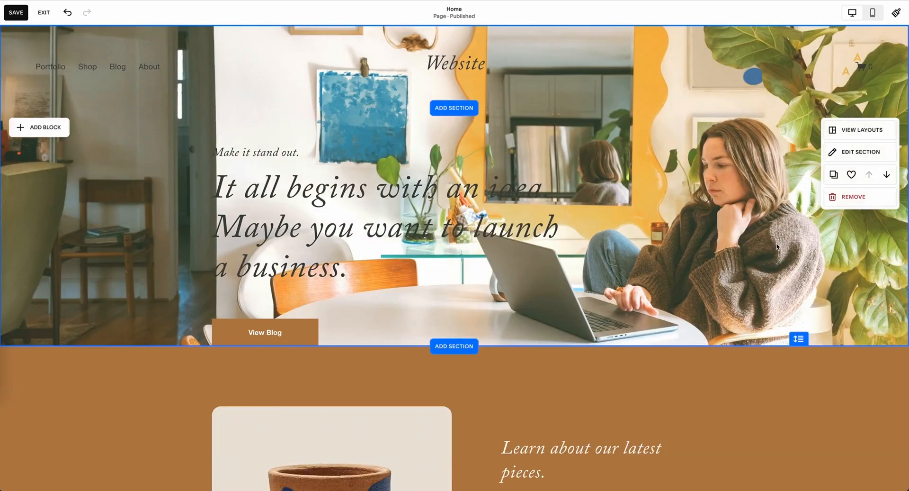
pyautogui.click(837, 152)
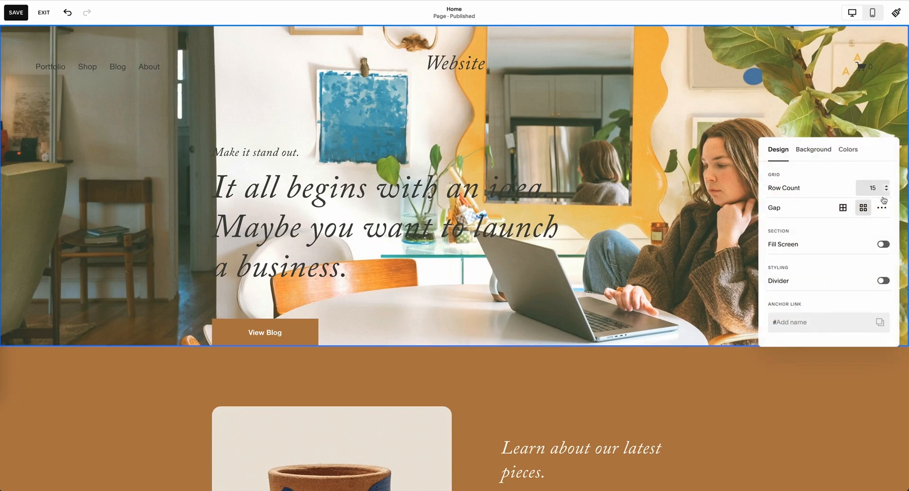
pyautogui.click(881, 245)
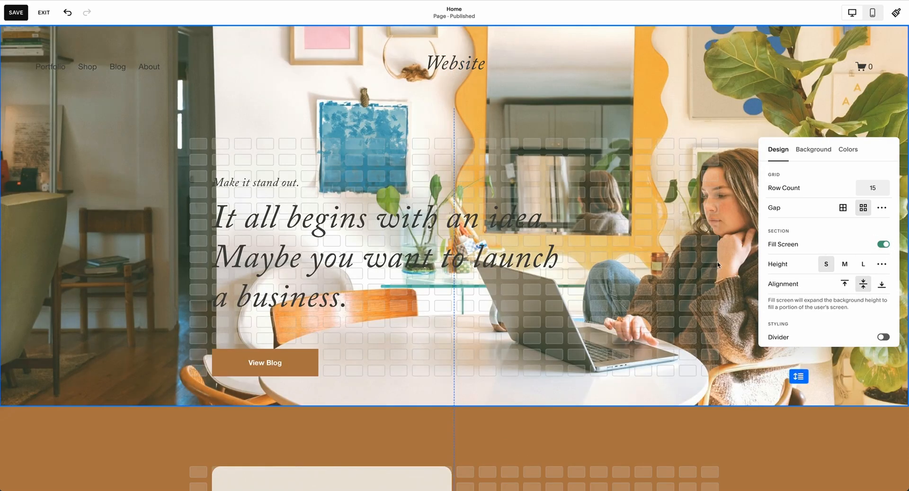
pyautogui.click(700, 106)
pyautogui.click(733, 160)
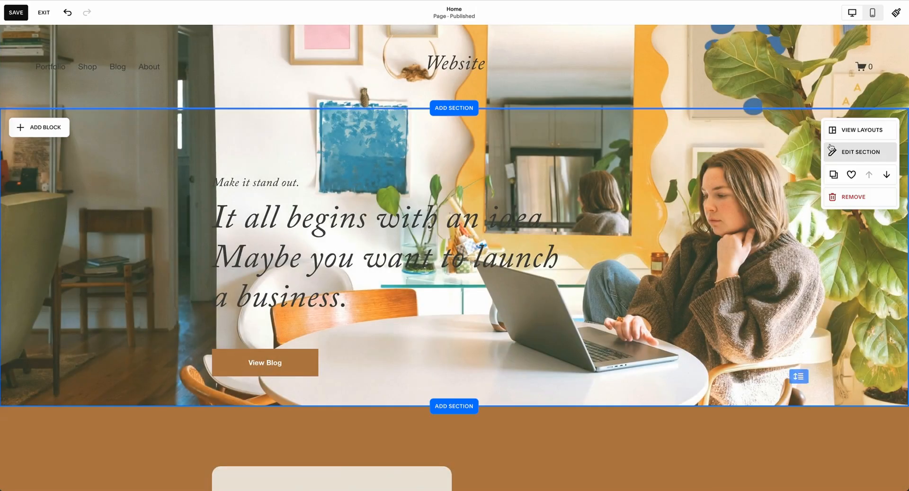
# Step: Open the Image Effect options for the hero section's background image
pyautogui.click(850, 152)
pyautogui.click(823, 157)
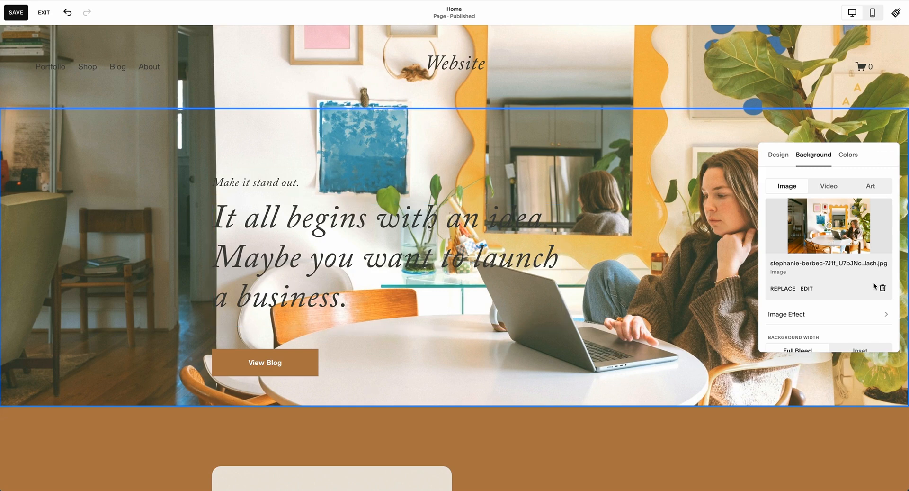
pyautogui.scroll(-3, 808, 253)
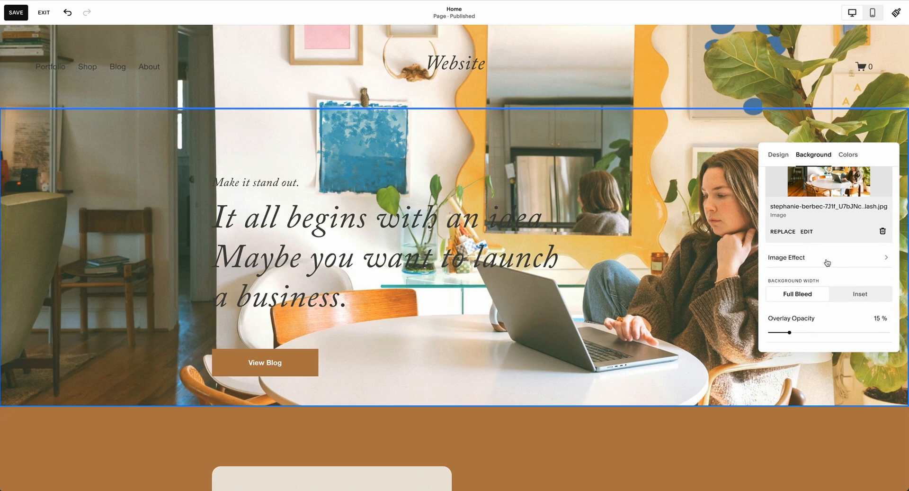
pyautogui.click(827, 262)
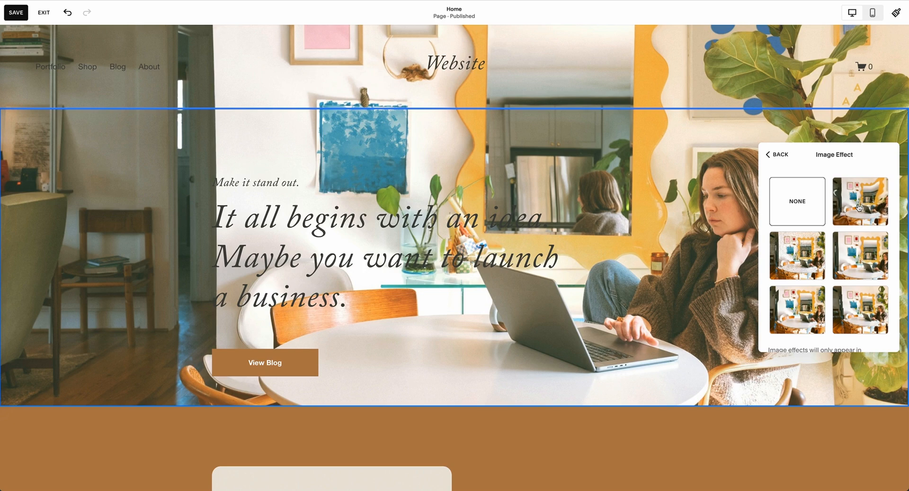
# Step: Try the first four image effects on the hero background and preview the fourth while scrolling the page
pyautogui.click(860, 207)
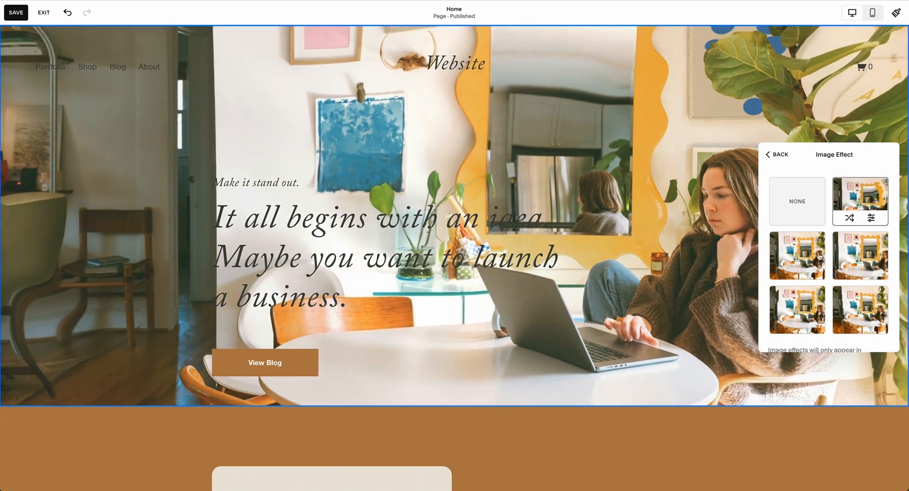
pyautogui.click(813, 259)
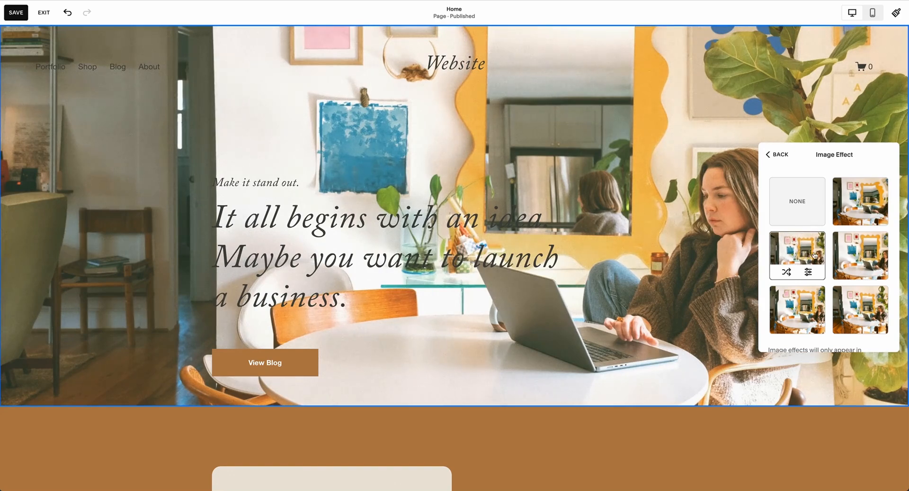
pyautogui.click(847, 265)
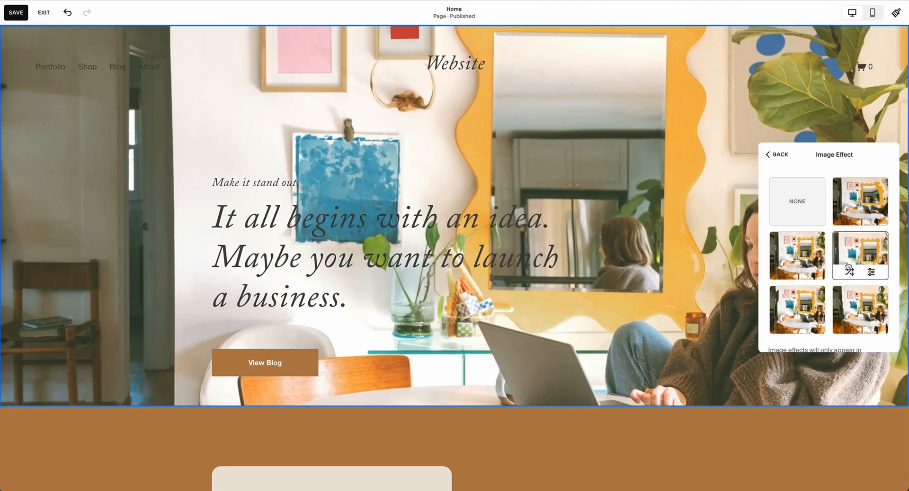
pyautogui.click(803, 306)
pyautogui.scroll(-1, 682, 287)
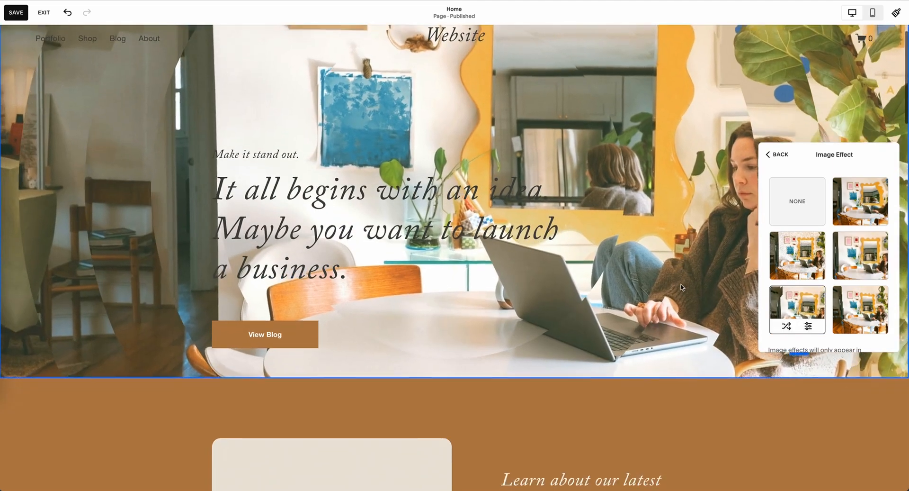
pyautogui.scroll(-1, 681, 287)
pyautogui.scroll(2, 682, 287)
pyautogui.scroll(-2, 681, 287)
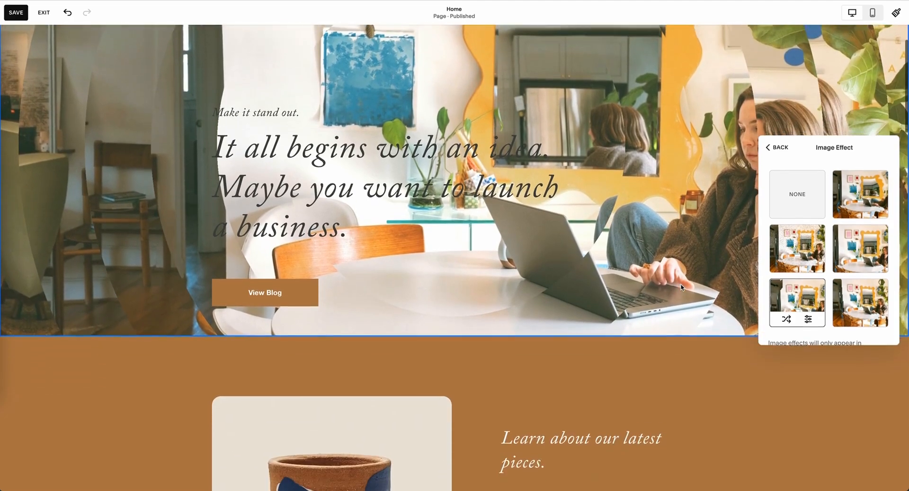
pyautogui.scroll(3, 682, 287)
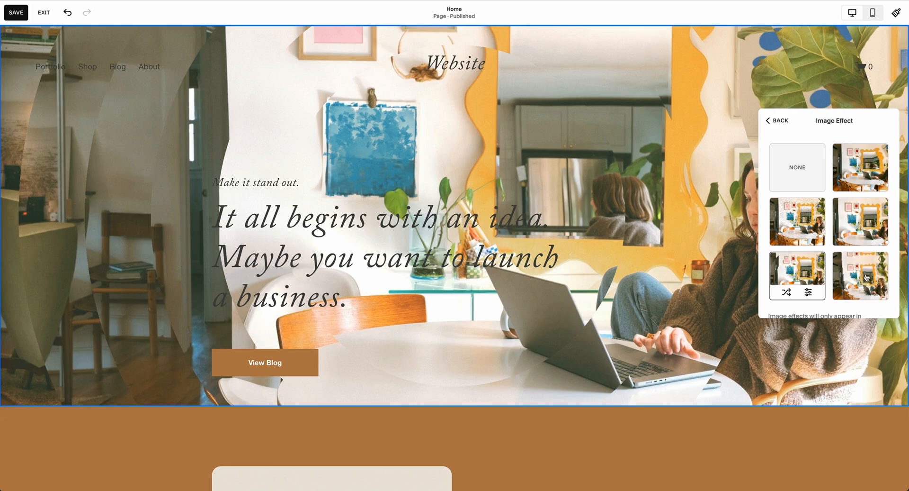
# Step: Try the last image effect in the list and preview it while scrolling the page
pyautogui.click(866, 277)
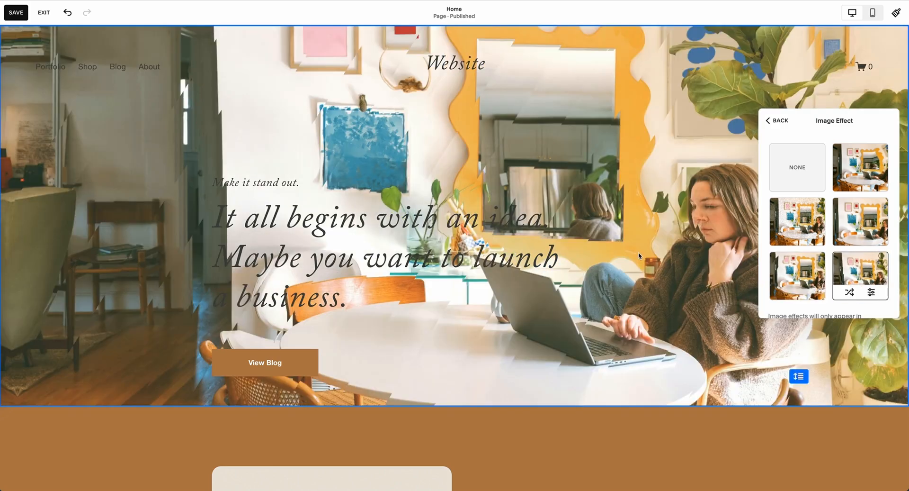
pyautogui.scroll(-2, 638, 252)
pyautogui.scroll(2, 638, 252)
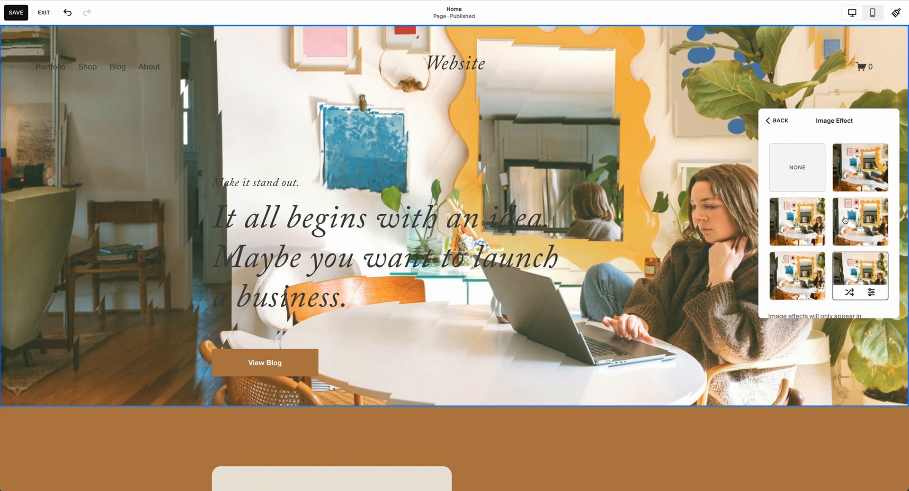
# Step: Customize the image effect's shape and size with High scale, High complexity and a rotation of 104
pyautogui.click(870, 292)
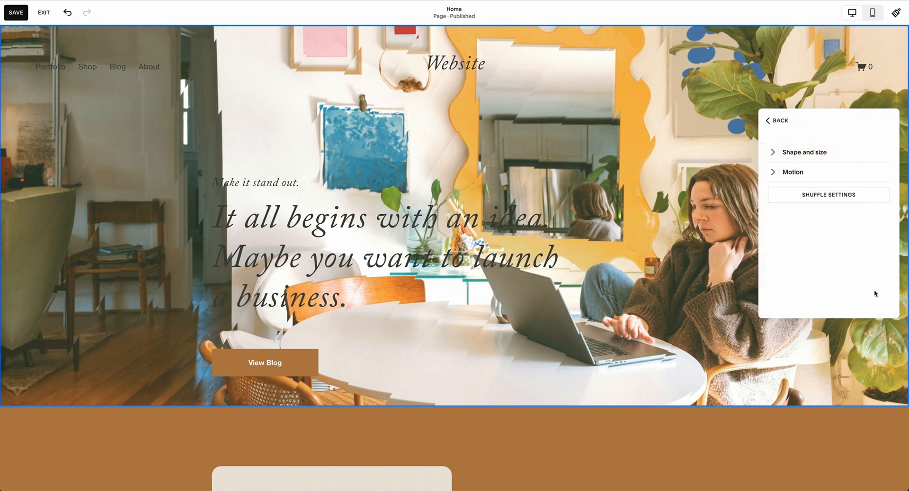
pyautogui.click(776, 154)
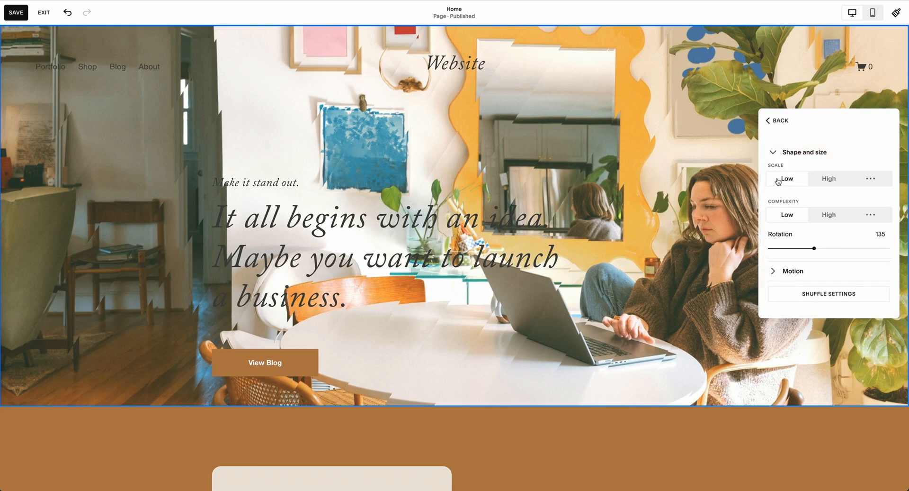
pyautogui.click(832, 176)
pyautogui.click(832, 216)
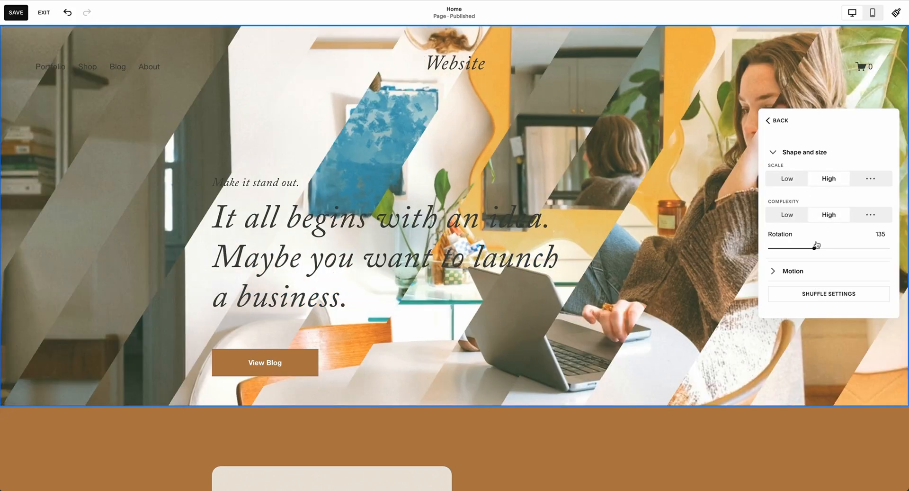
pyautogui.moveTo(814, 248)
pyautogui.mouseDown()
pyautogui.moveTo(794, 248)
pyautogui.moveTo(814, 249)
pyautogui.moveTo(803, 248)
pyautogui.mouseUp()
# Step: Show the effect's motion settings and shuffle the effect settings several times
pyautogui.click(780, 274)
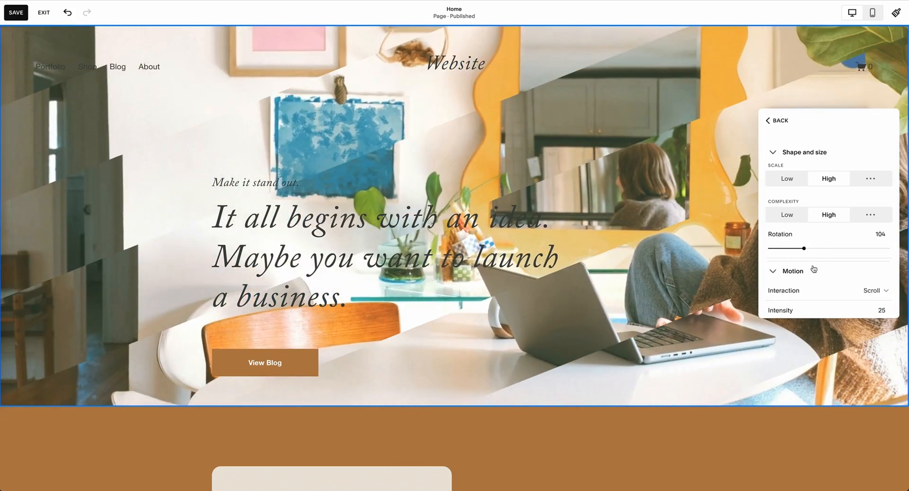
pyautogui.scroll(-3, 817, 262)
pyautogui.scroll(-1, 820, 261)
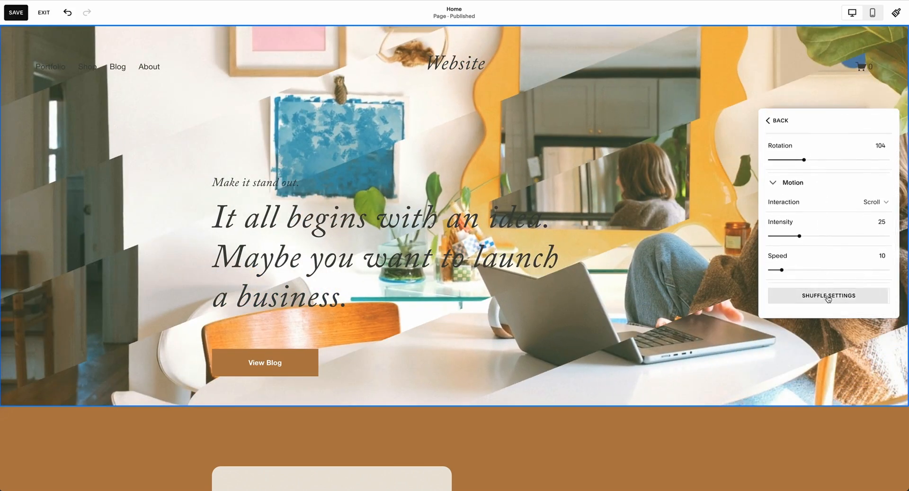
pyautogui.click(828, 295)
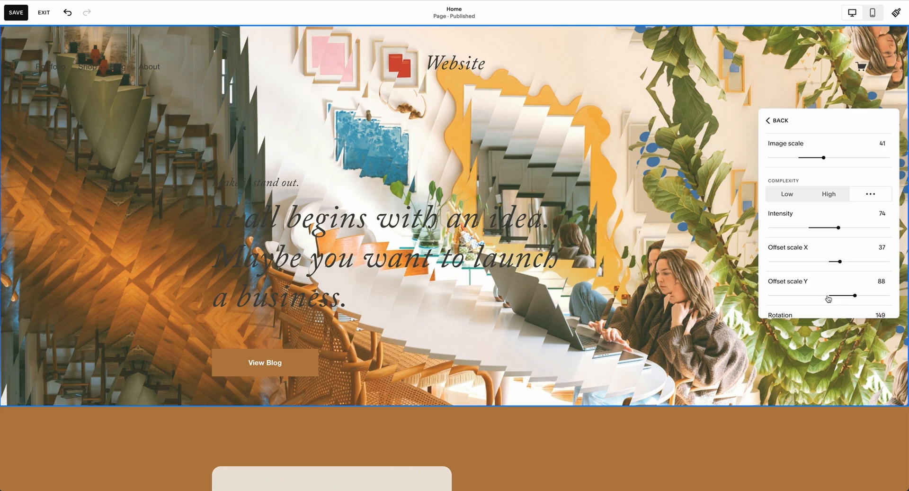
pyautogui.scroll(-5, 816, 265)
pyautogui.click(817, 296)
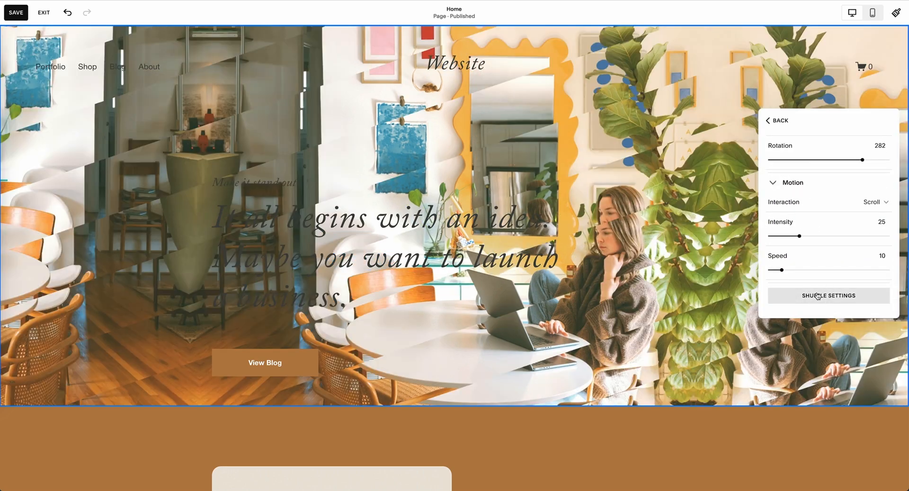
pyautogui.click(817, 295)
# Step: Set the background image effect back to None and return to the section's background settings
pyautogui.click(780, 121)
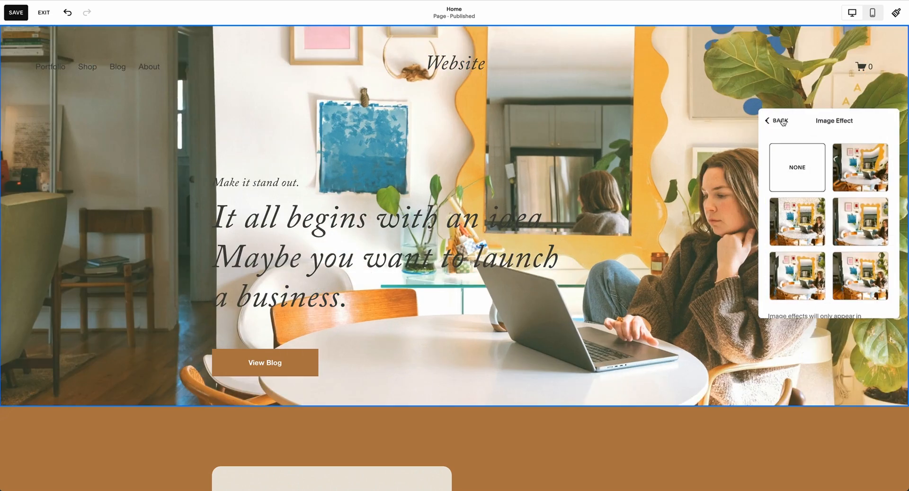
pyautogui.click(781, 122)
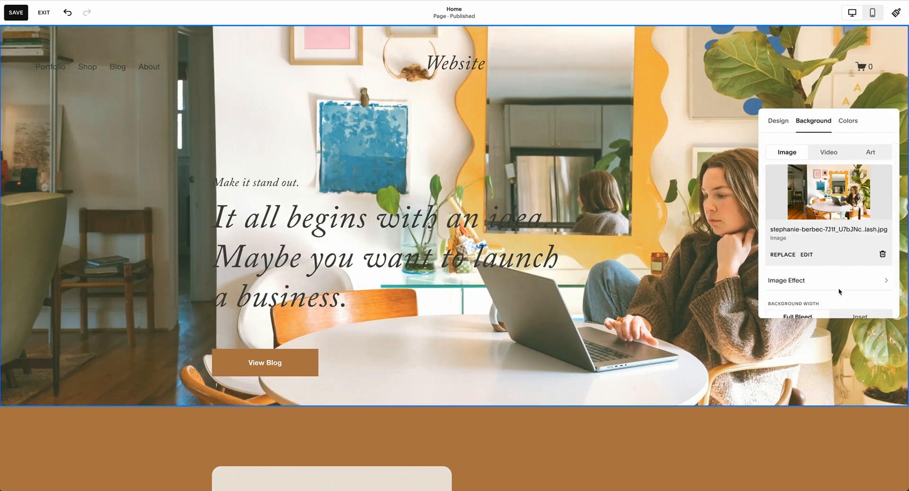
pyautogui.scroll(-2, 839, 274)
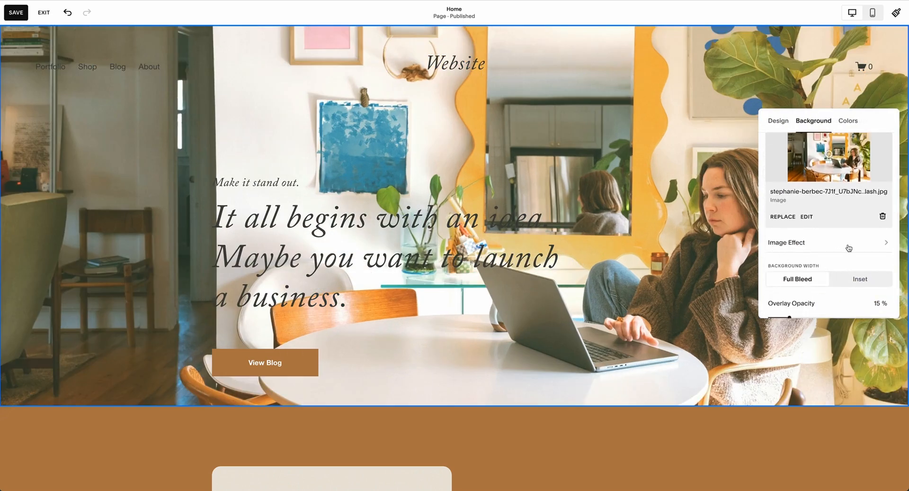
# Step: Compare the Inset and Full Bleed background widths for the hero section's image, leaving it on Inset
pyautogui.scroll(-1, 849, 245)
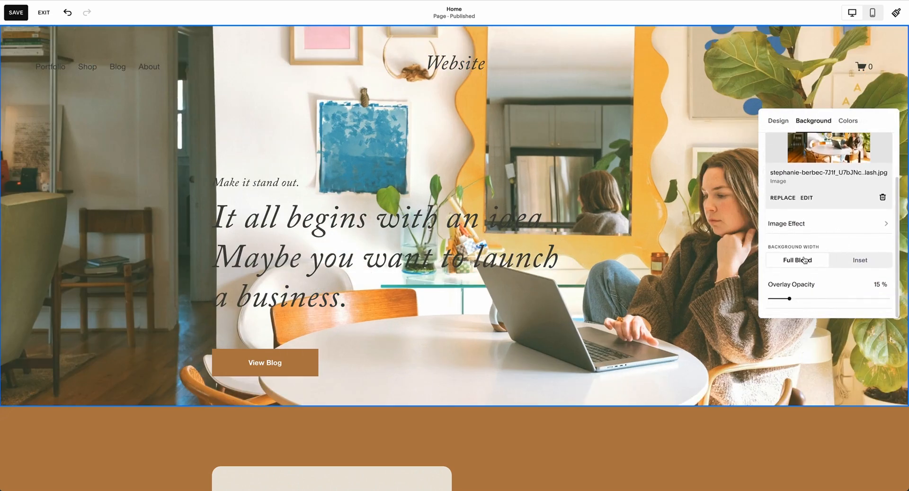
pyautogui.click(855, 262)
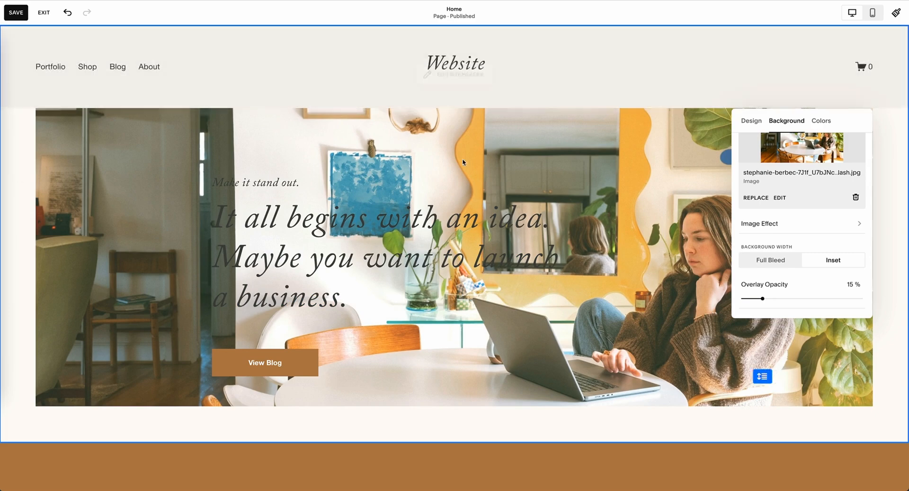
pyautogui.click(772, 267)
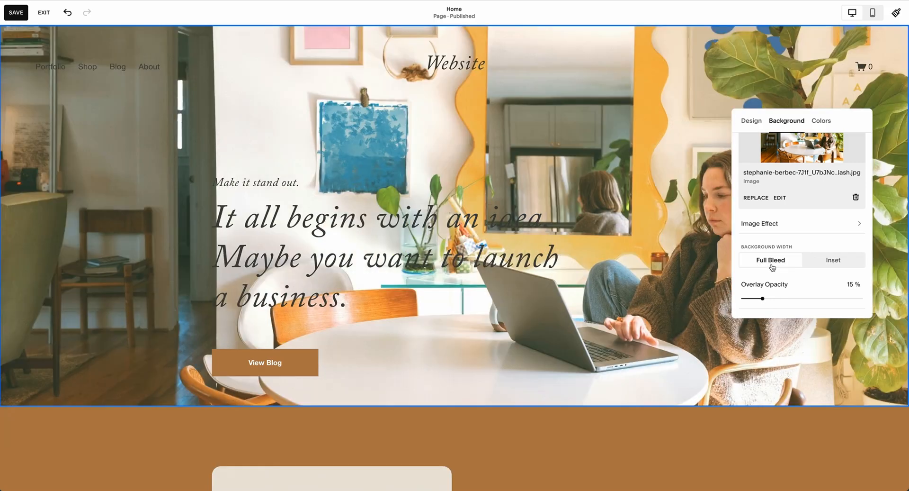
pyautogui.click(822, 261)
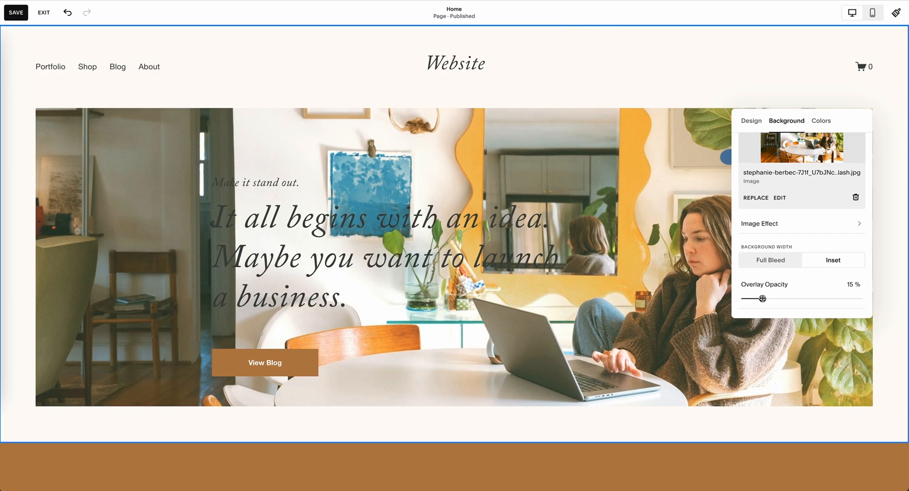
# Step: Try overlay opacities of 0%, 38% and 45% on the background image, and set it back to 15%
pyautogui.moveTo(763, 298); pyautogui.dragTo(733, 299)
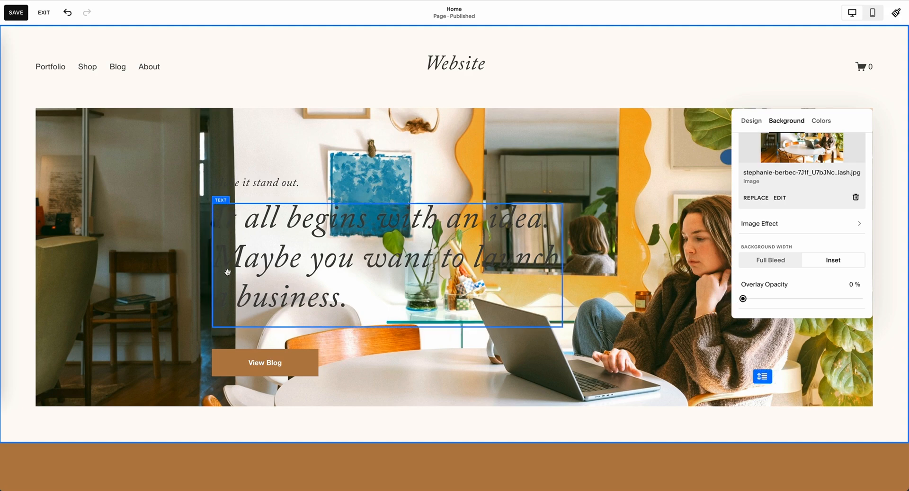
pyautogui.moveTo(743, 299); pyautogui.dragTo(792, 298)
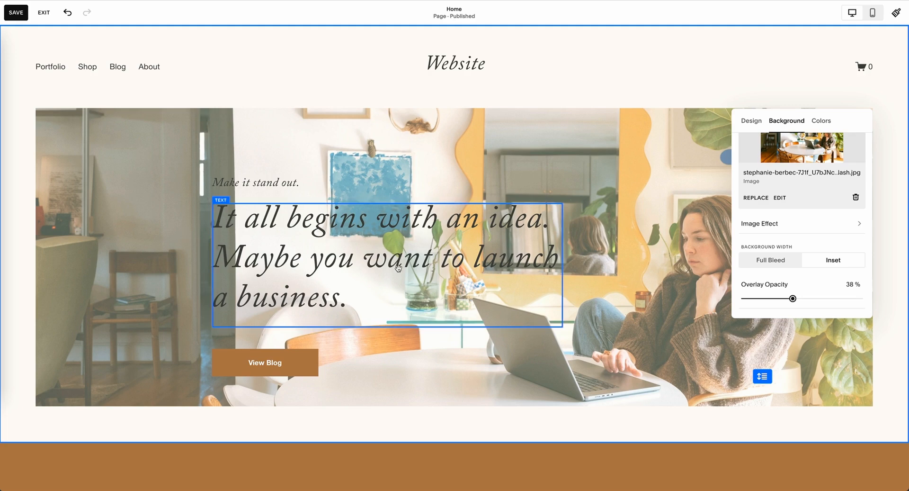
pyautogui.moveTo(793, 298)
pyautogui.mouseDown()
pyautogui.moveTo(827, 298)
pyautogui.moveTo(802, 297)
pyautogui.mouseUp()
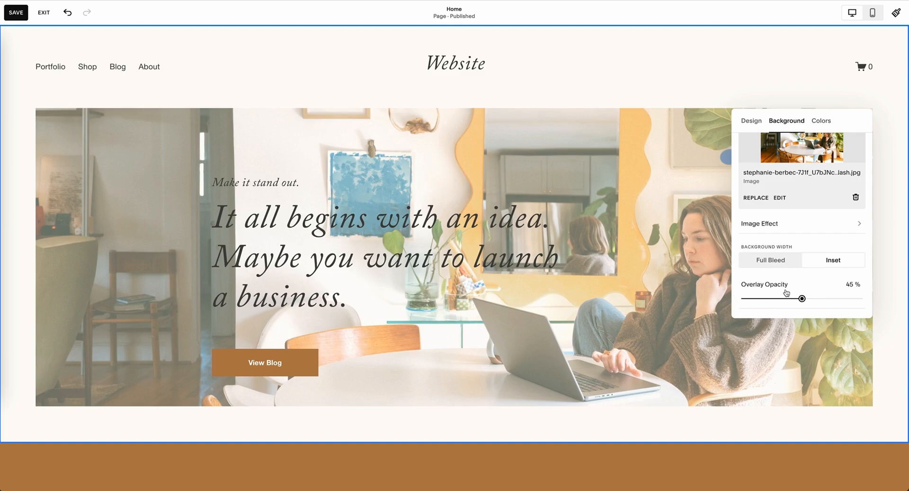
pyautogui.moveTo(802, 299); pyautogui.dragTo(763, 298)
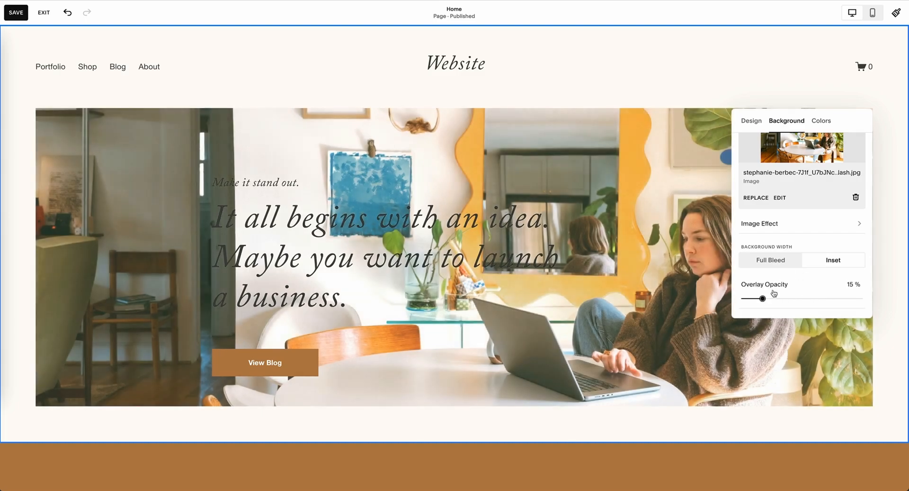
# Step: Switch the section's background to Video and check the asset library for a video to use
pyautogui.scroll(3, 789, 294)
pyautogui.click(798, 154)
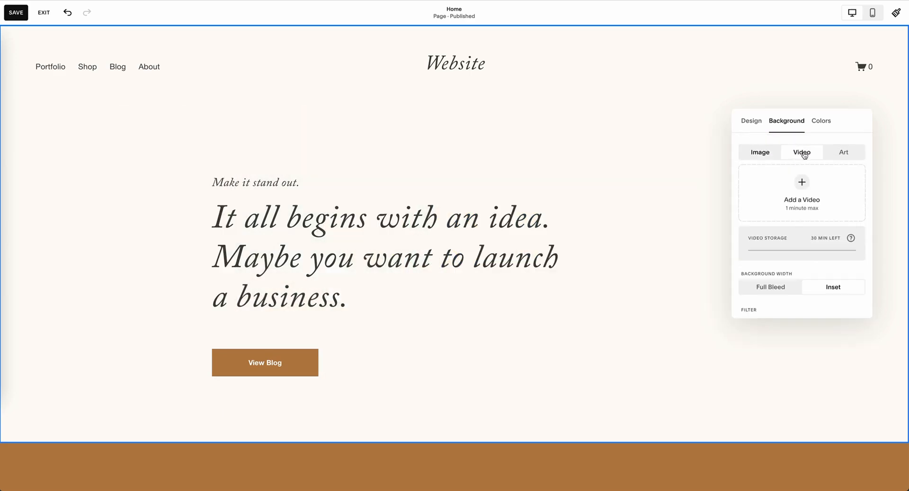
pyautogui.click(806, 186)
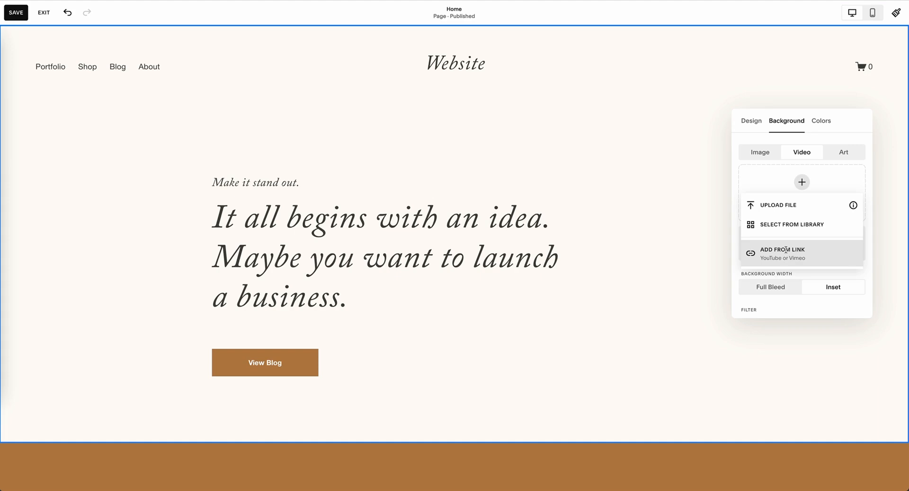
pyautogui.click(786, 224)
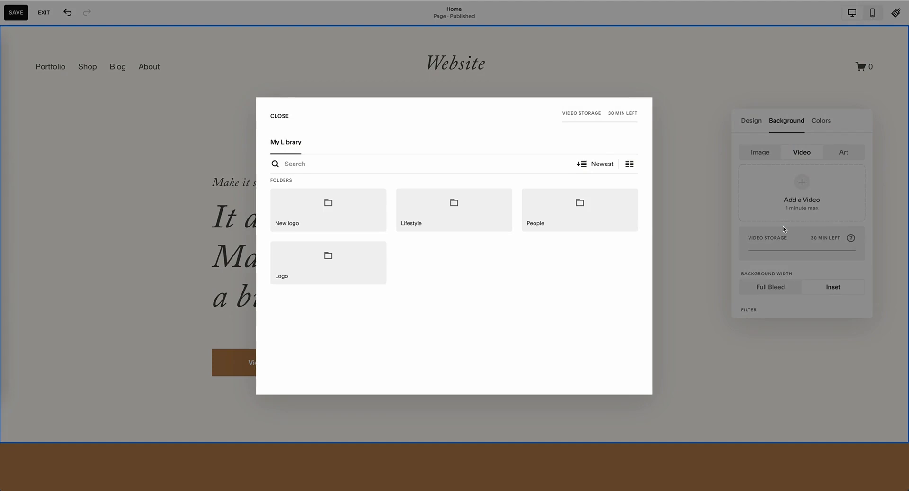
pyautogui.click(274, 116)
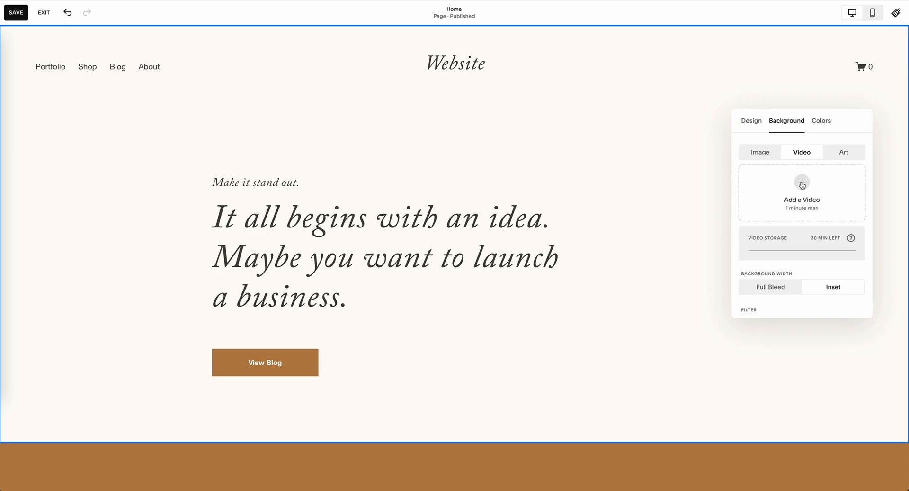
# Step: Upload 6911855-hd_1920_1080_25fps.mp4 from the Downloads folder as the section's background video
pyautogui.click(802, 183)
pyautogui.click(772, 205)
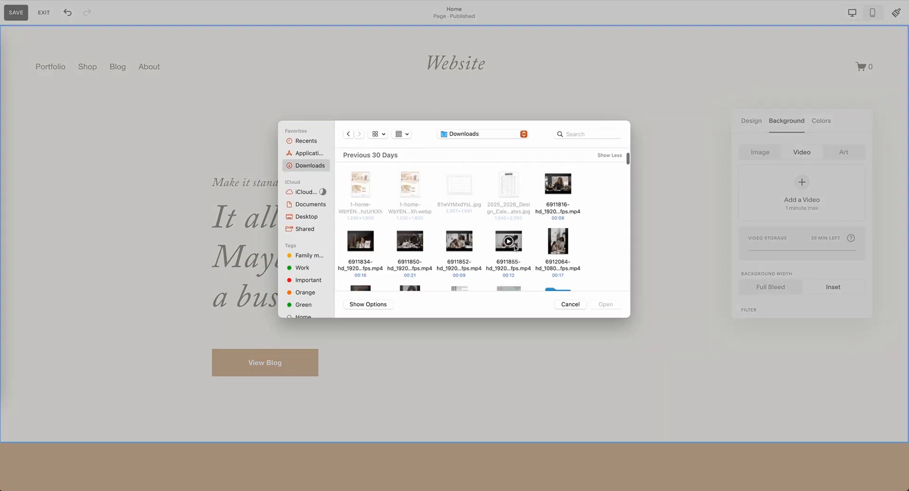
pyautogui.click(515, 246)
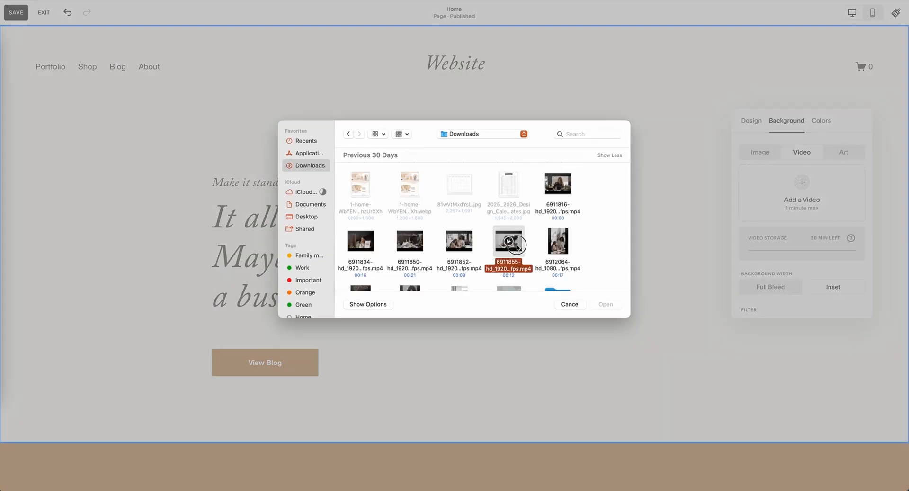
pyautogui.click(605, 304)
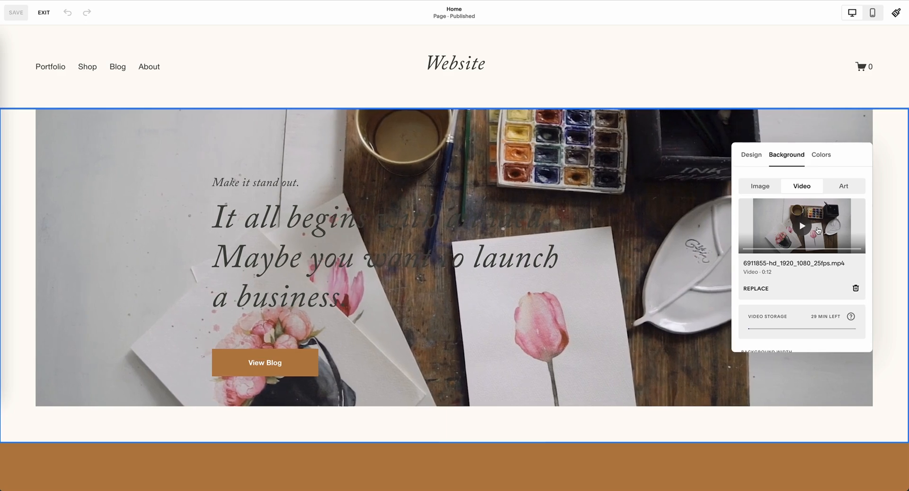
# Step: Set the background video's width to Full Bleed
pyautogui.scroll(-4, 818, 231)
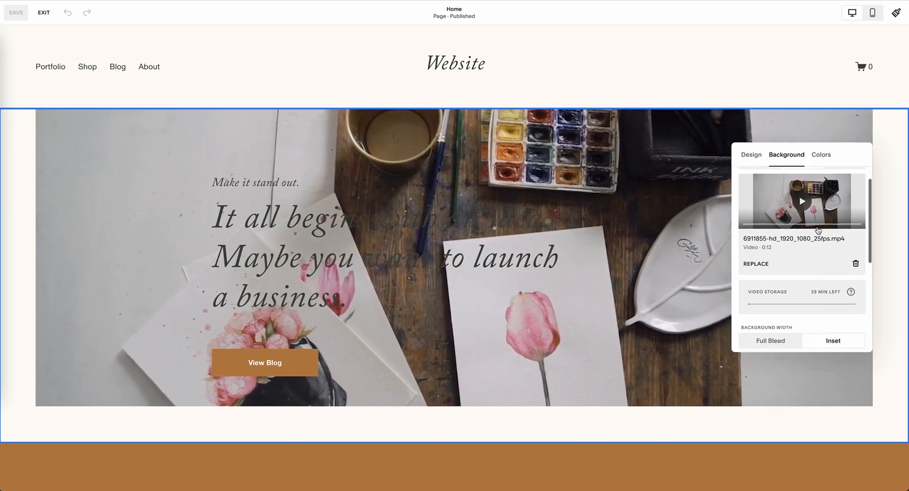
pyautogui.scroll(-2, 818, 229)
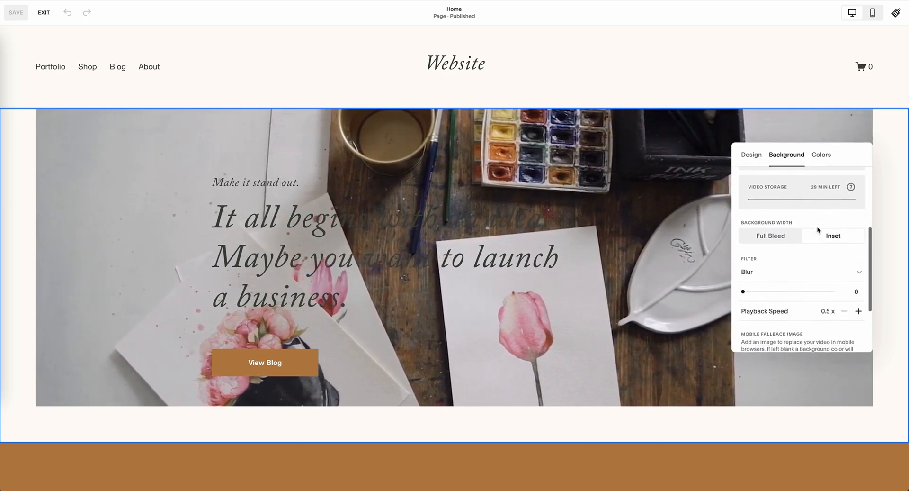
pyautogui.click(772, 227)
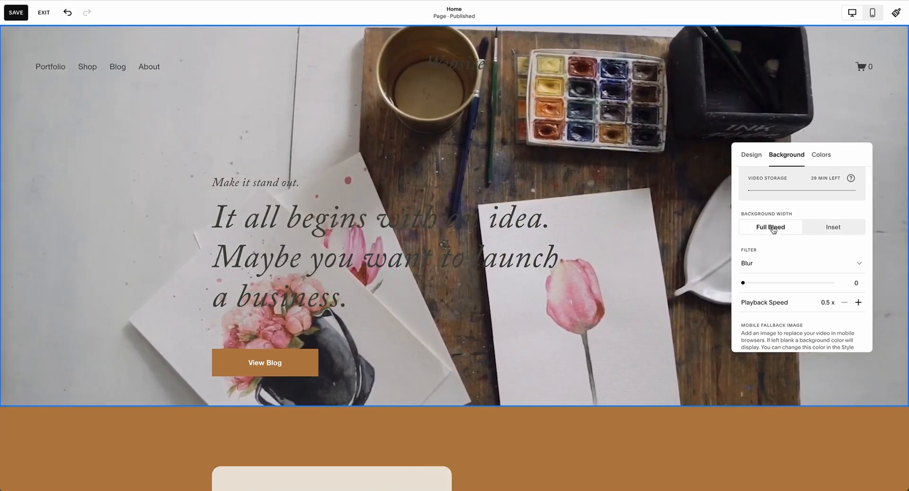
# Step: Review the filter options for the background video, keeping Blur selected, and save the page
pyautogui.scroll(-1, 859, 250)
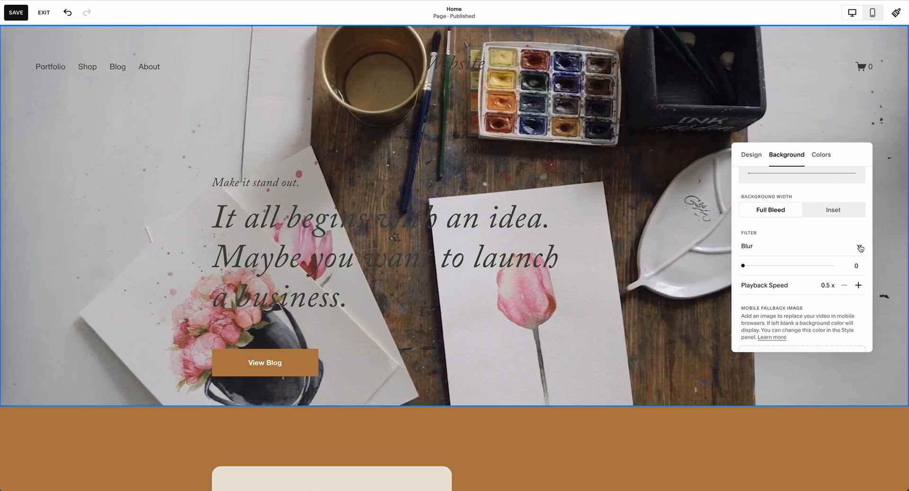
pyautogui.click(860, 247)
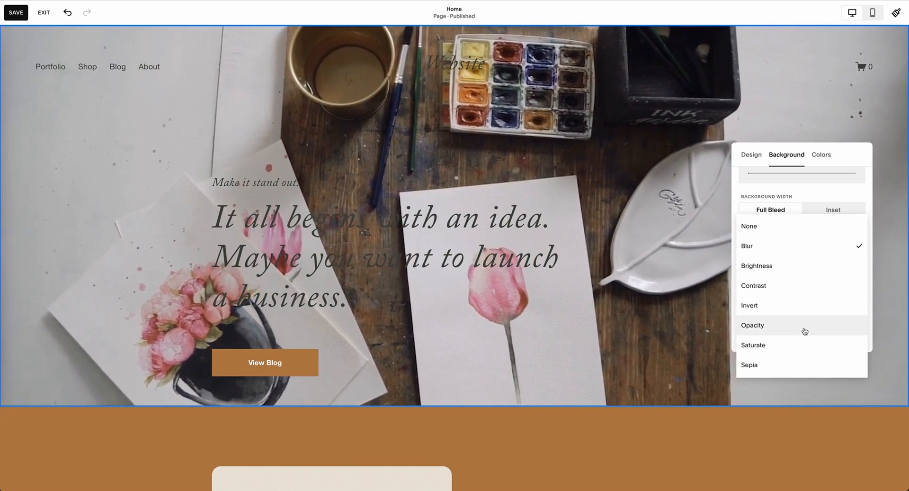
pyautogui.click(835, 189)
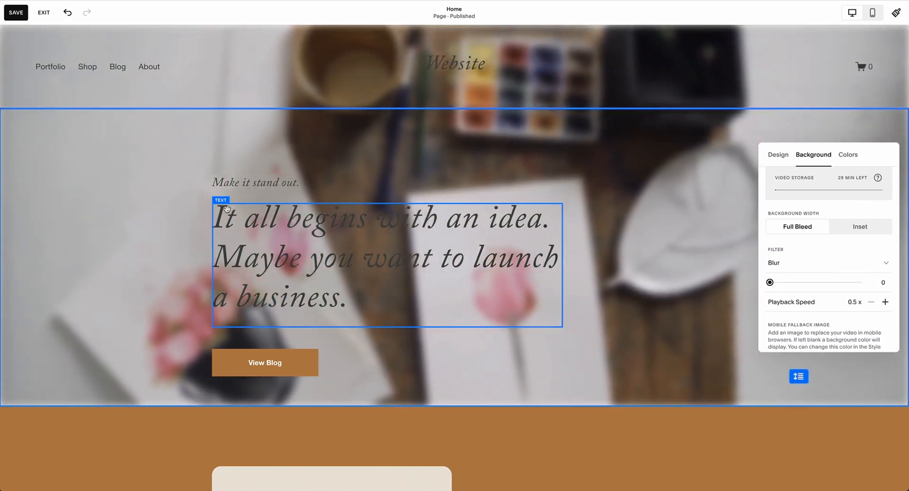
pyautogui.click(13, 10)
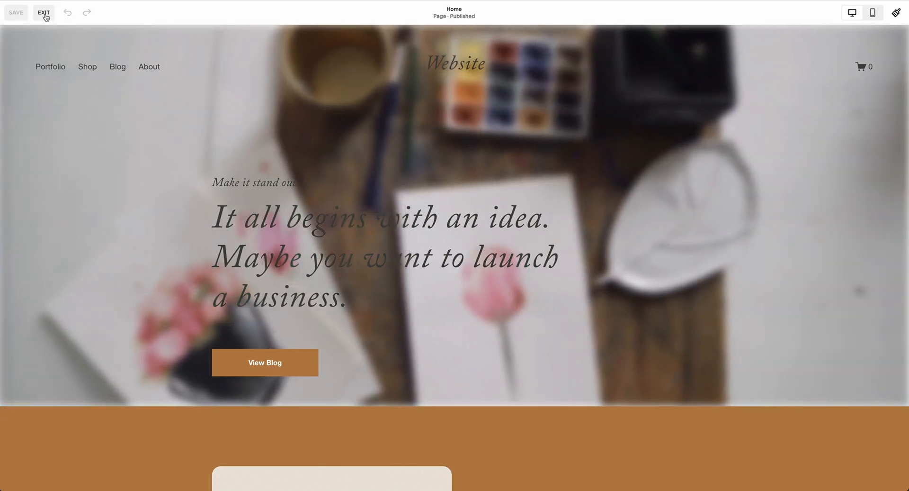
pyautogui.click(44, 13)
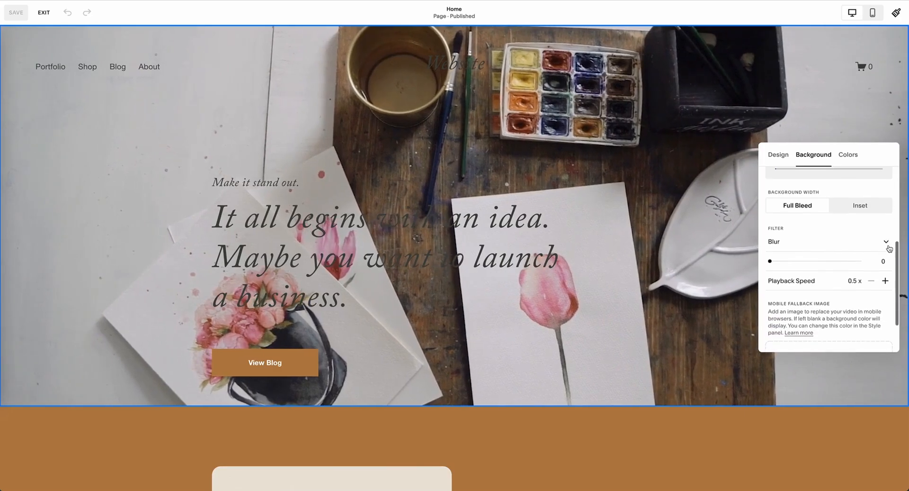
# Step: Set the background video's playback speed to 2x, save the Home page and exit edit mode
pyautogui.click(887, 242)
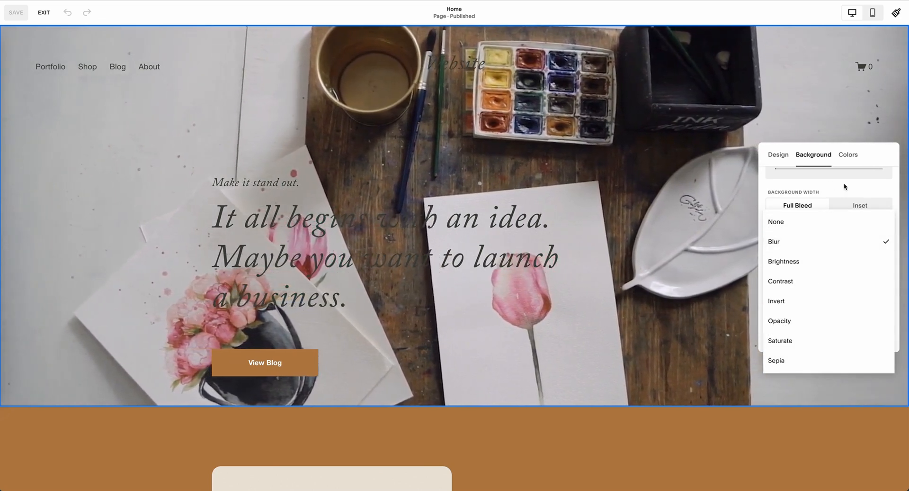
pyautogui.click(846, 188)
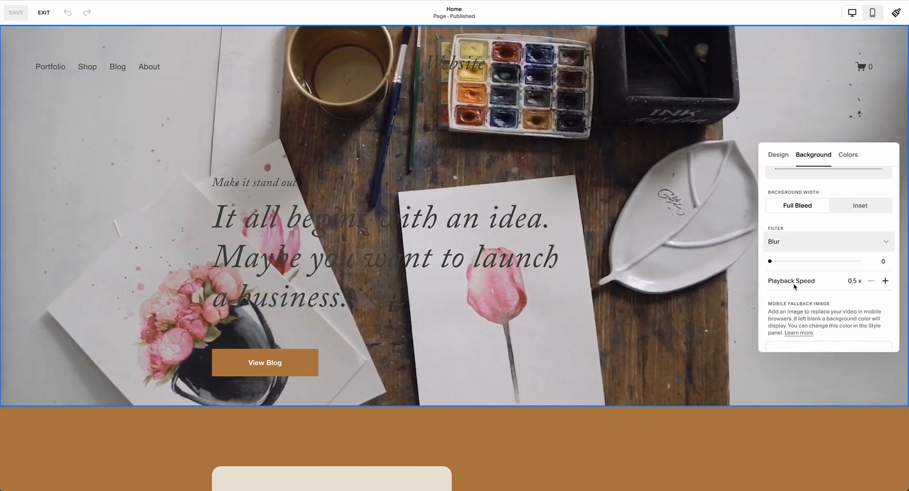
pyautogui.click(885, 281)
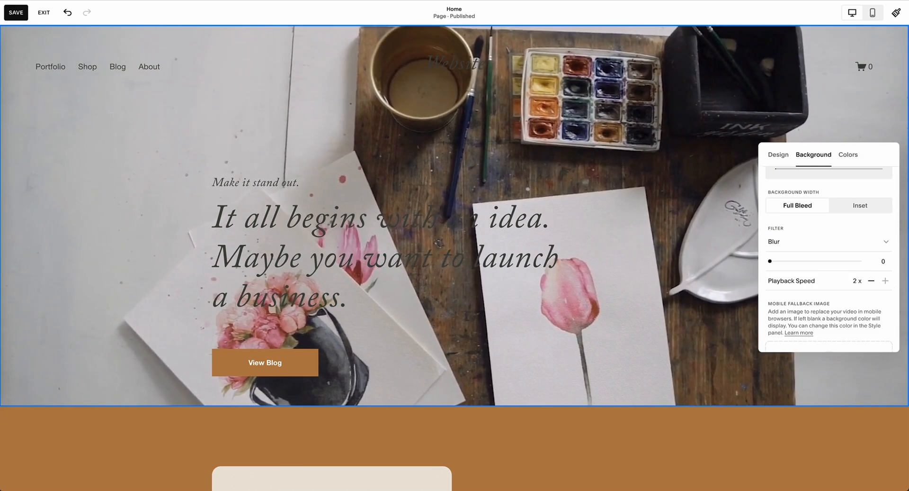
pyautogui.click(21, 12)
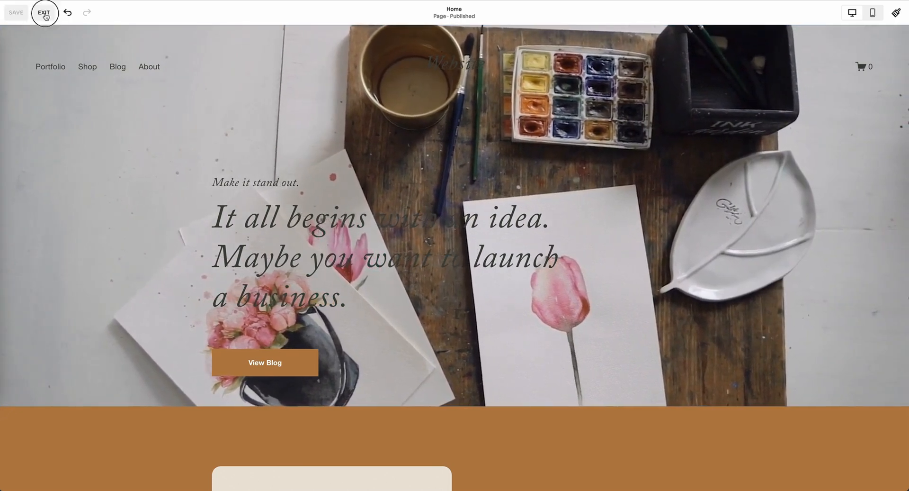
pyautogui.click(44, 13)
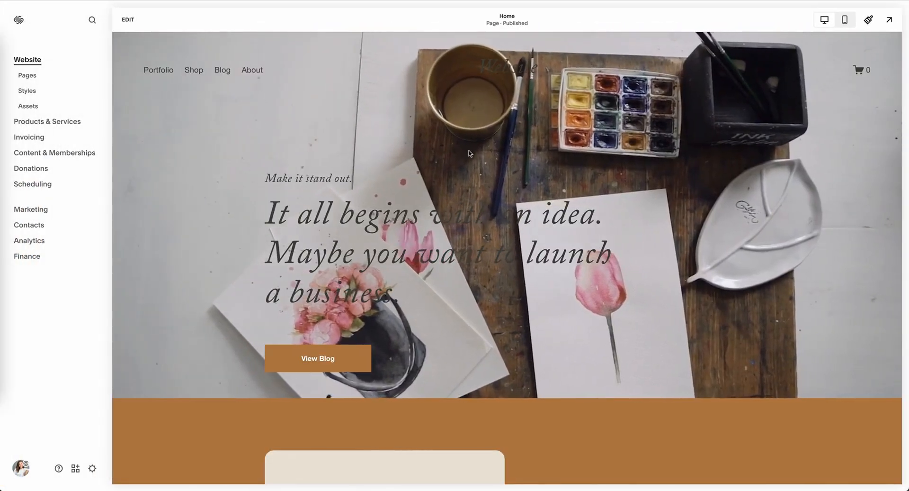
# Step: Reopen the hero section's background settings for editing and show the mobile fallback image option
pyautogui.click(127, 21)
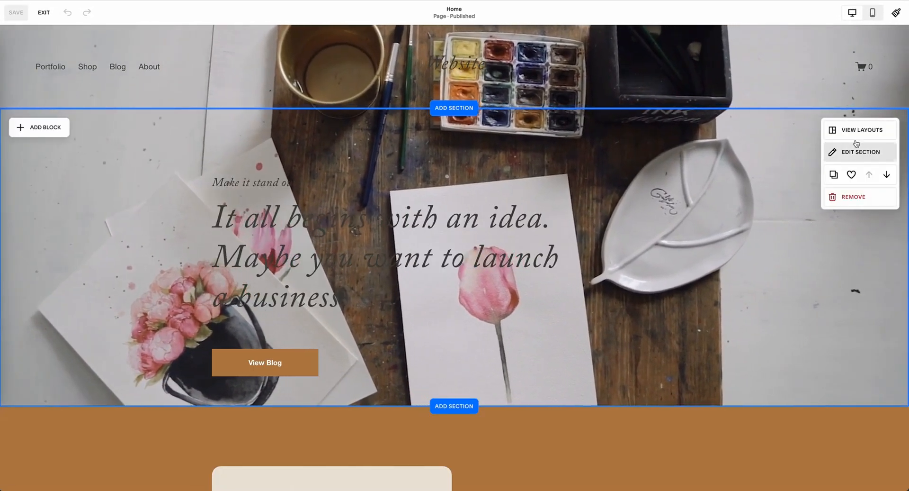
pyautogui.click(856, 152)
pyautogui.click(814, 155)
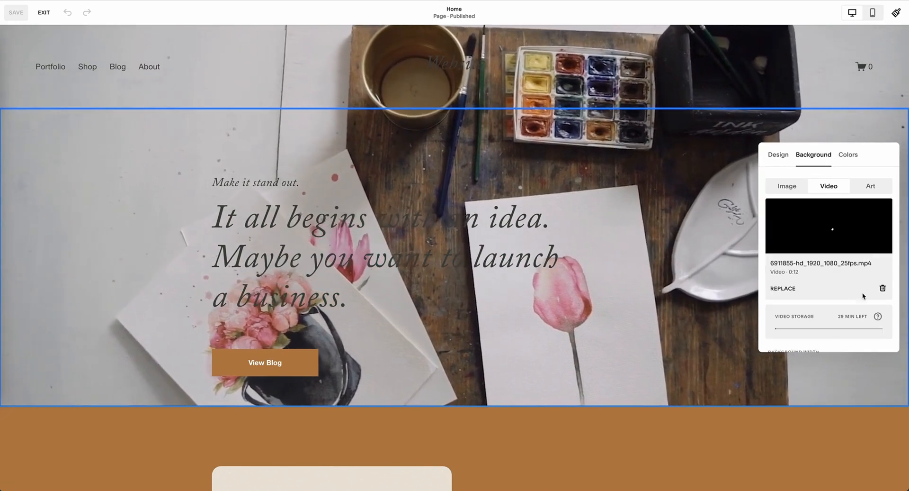
pyautogui.scroll(-5, 857, 288)
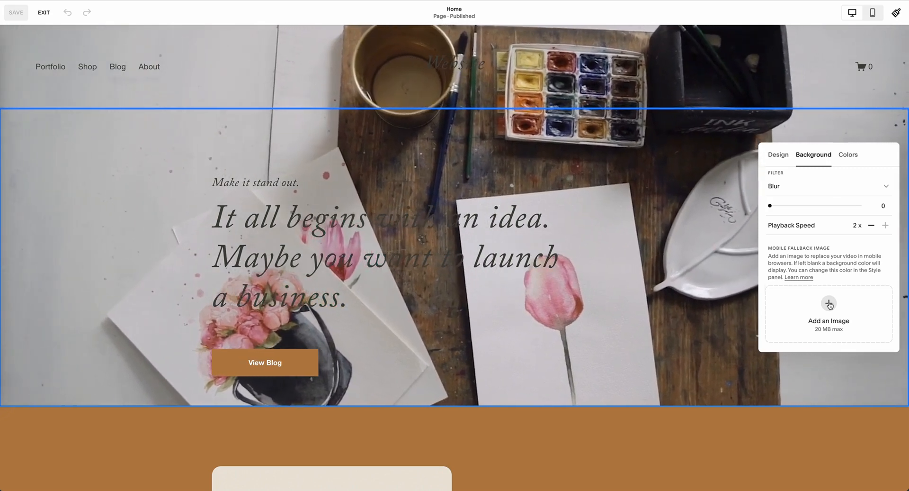
# Step: Switch the hero section's background type from Video to Art
pyautogui.scroll(3, 829, 305)
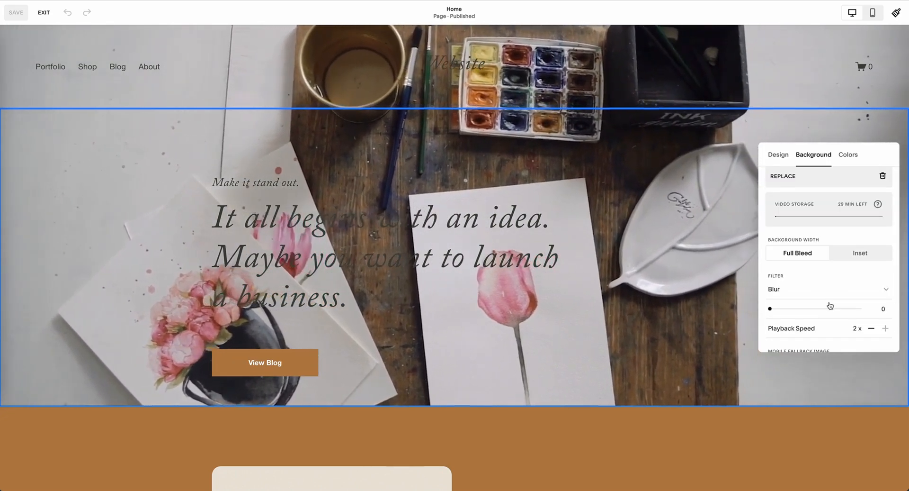
pyautogui.scroll(1, 829, 306)
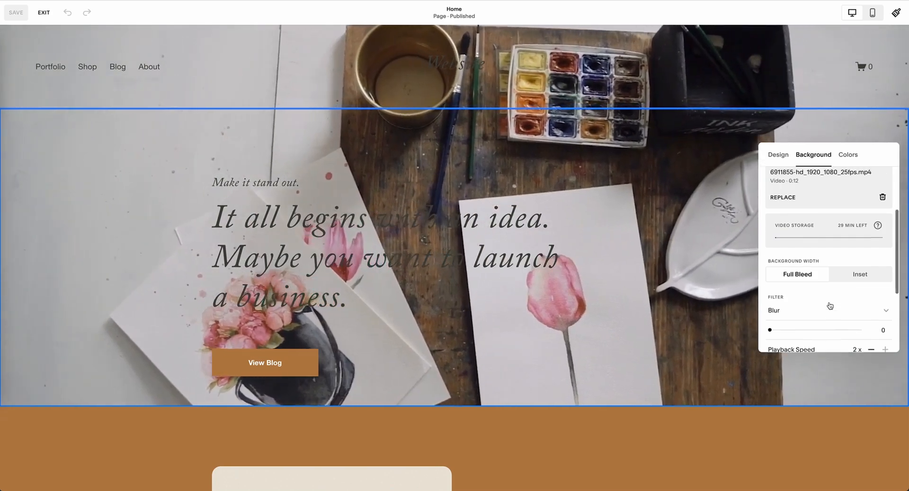
pyautogui.scroll(4, 830, 305)
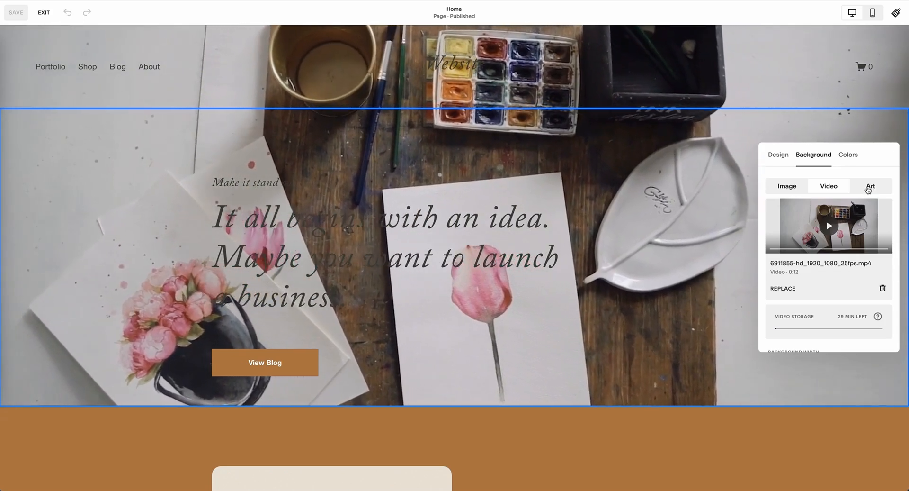
pyautogui.click(868, 187)
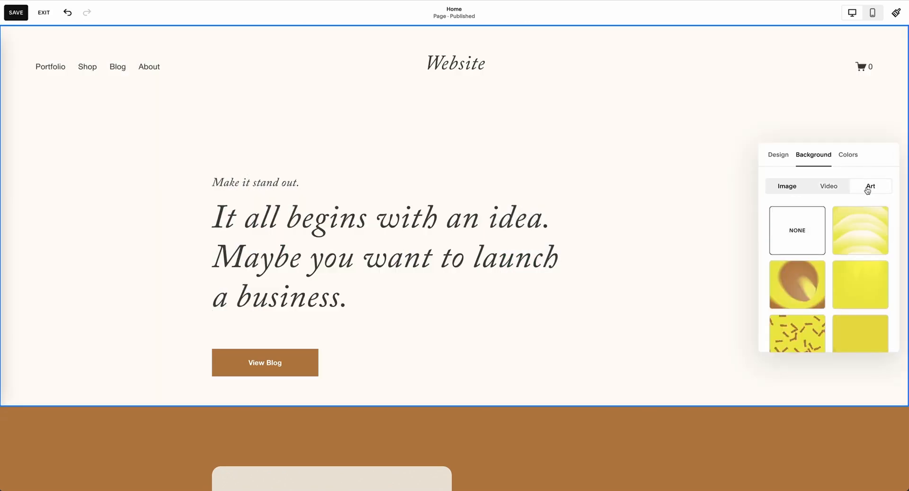
# Step: Look over the art backgrounds and try the wave, two-tone blob, plain yellow and brushstroke-pattern designs on the hero section
pyautogui.scroll(-5, 859, 244)
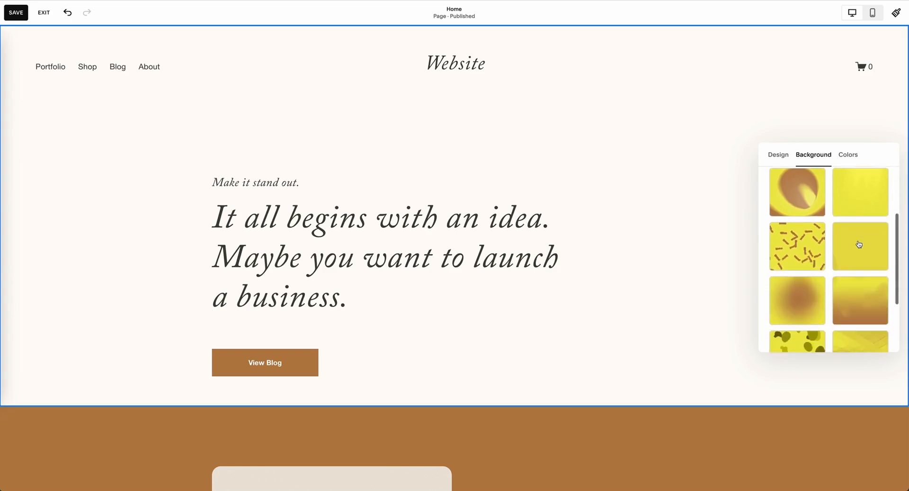
pyautogui.scroll(5, 859, 244)
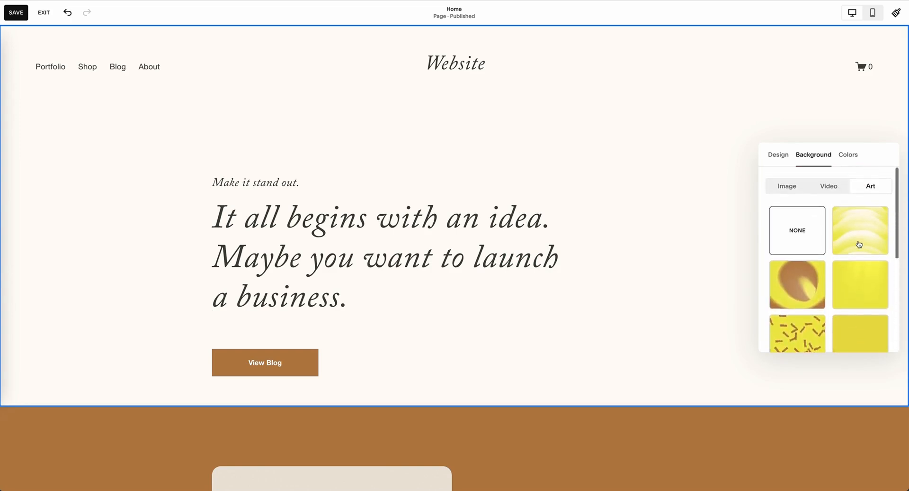
pyautogui.click(859, 241)
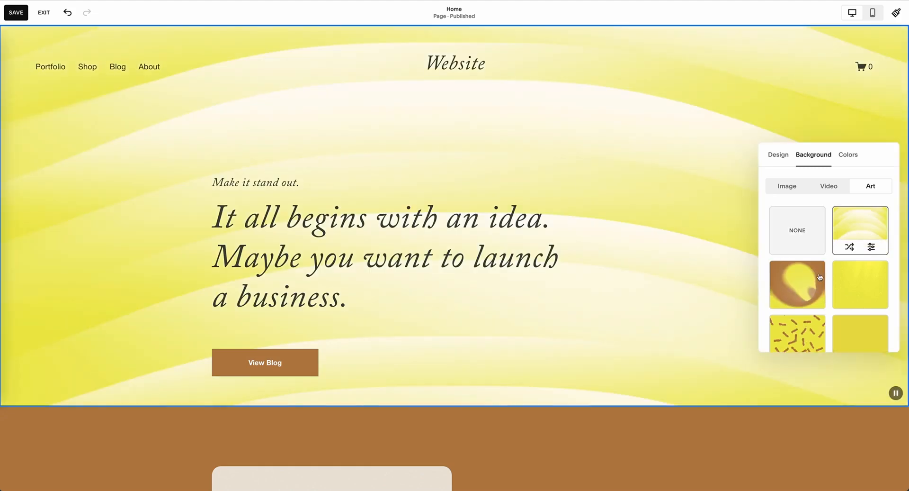
pyautogui.click(809, 287)
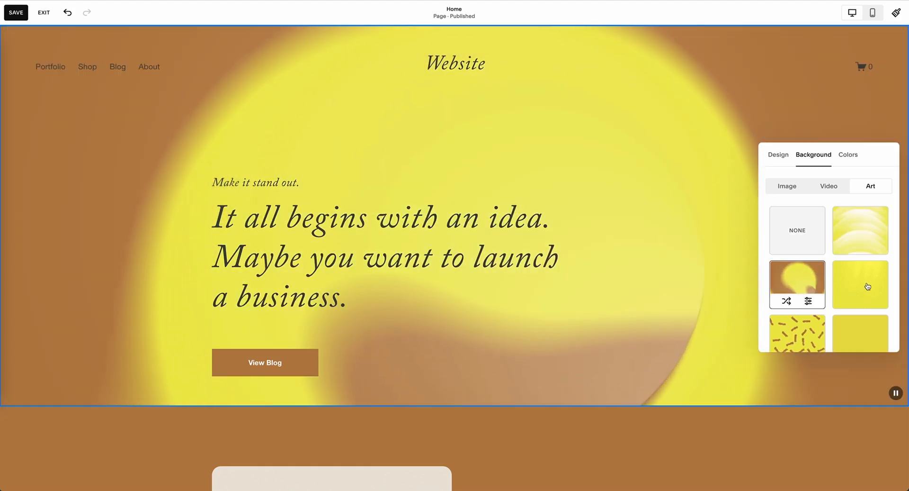
pyautogui.click(866, 285)
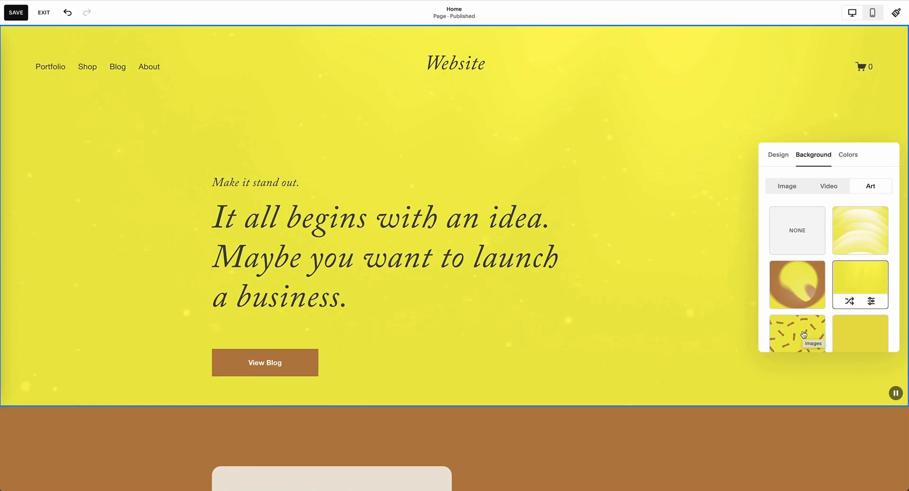
pyautogui.click(804, 333)
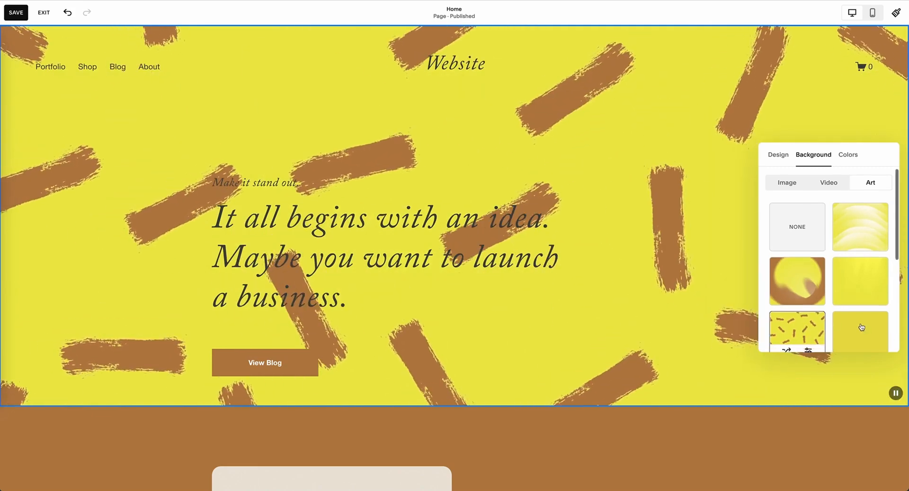
# Step: Try the muted yellow, blurred spot, vertical gradient and camouflage-shape art designs as the hero section's background
pyautogui.scroll(-2, 854, 275)
pyautogui.click(854, 275)
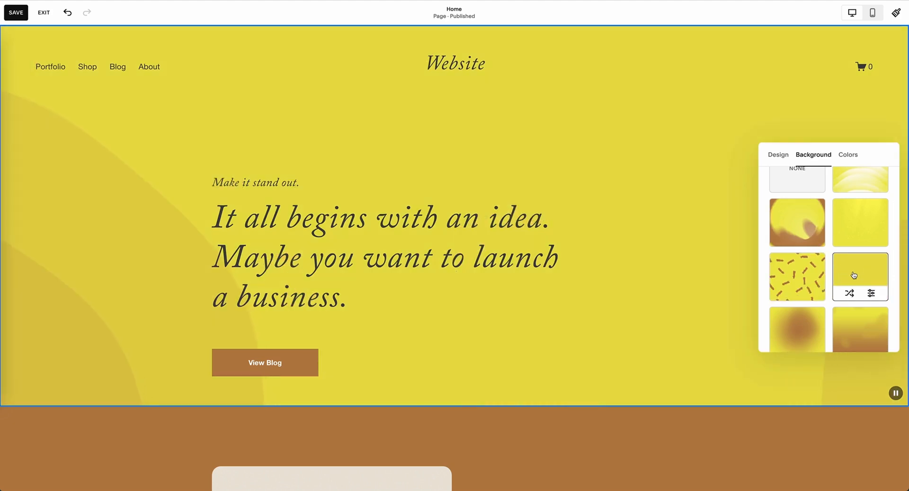
pyautogui.click(802, 330)
pyautogui.scroll(-2, 820, 322)
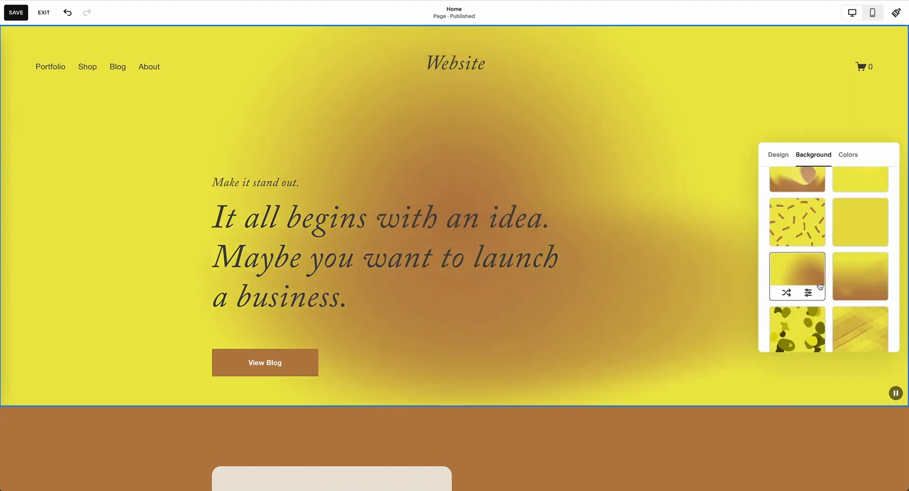
pyautogui.click(859, 280)
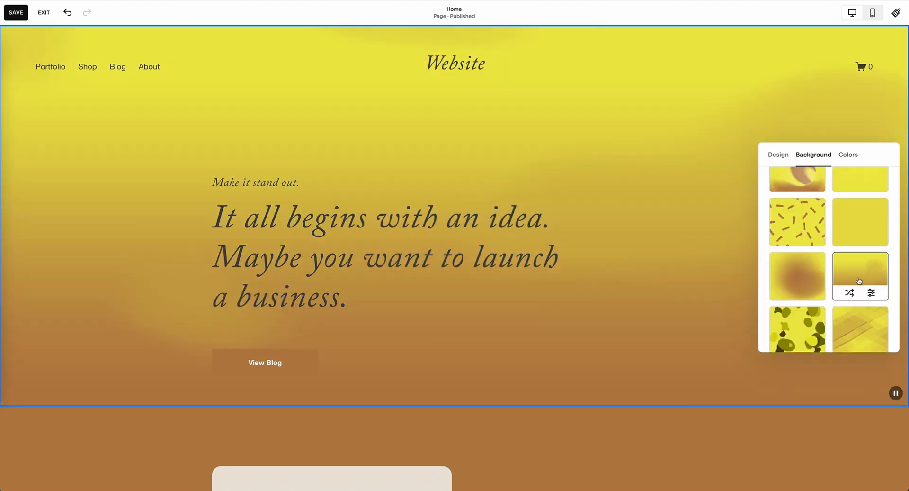
pyautogui.click(809, 327)
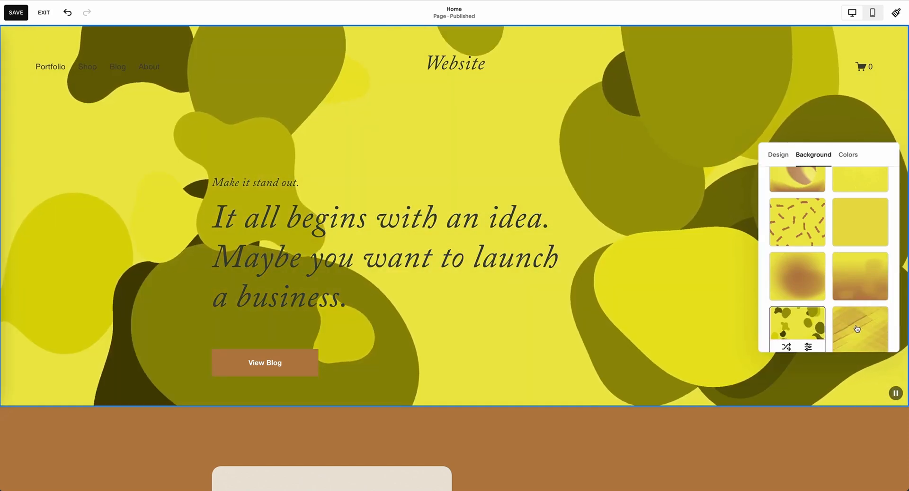
# Step: Apply the diagonal tile art background, open its settings and try inverting its colors
pyautogui.click(856, 328)
pyautogui.scroll(-2, 856, 322)
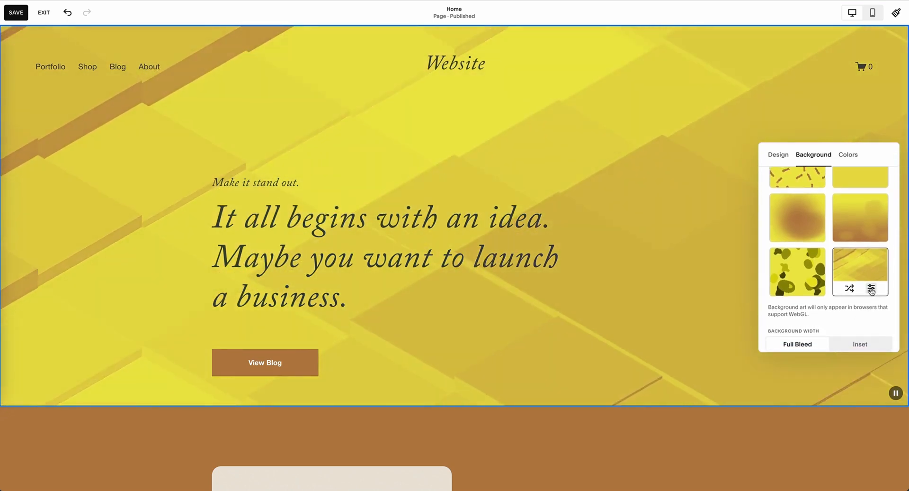
pyautogui.click(872, 290)
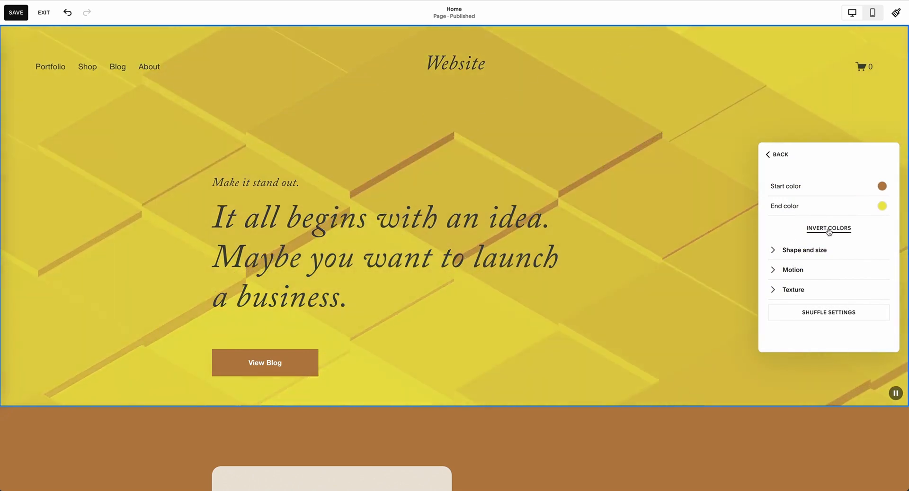
pyautogui.click(828, 228)
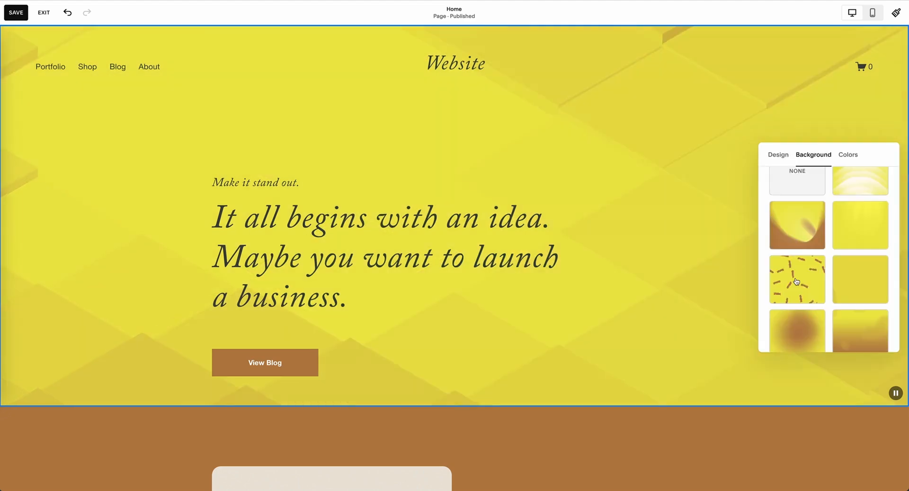
# Step: Apply the Images art background again, open its settings and choose the splat-like preset shape beside the solid blob
pyautogui.click(796, 281)
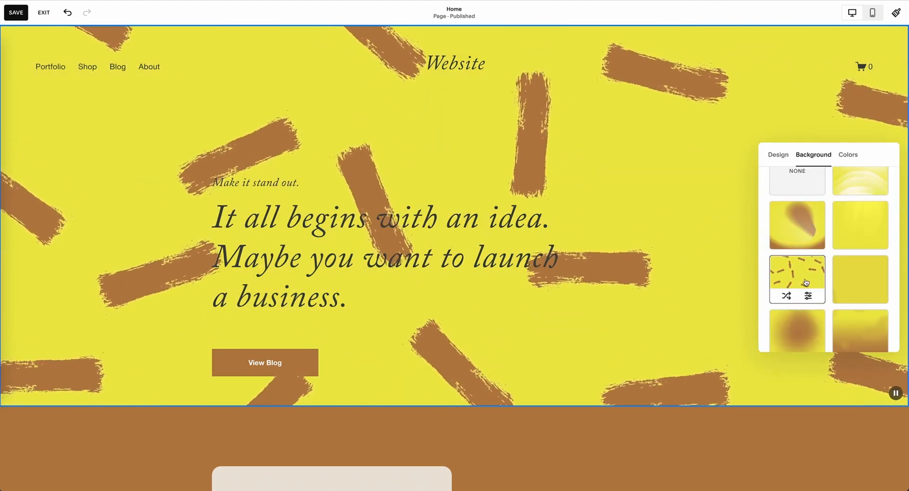
pyautogui.click(808, 295)
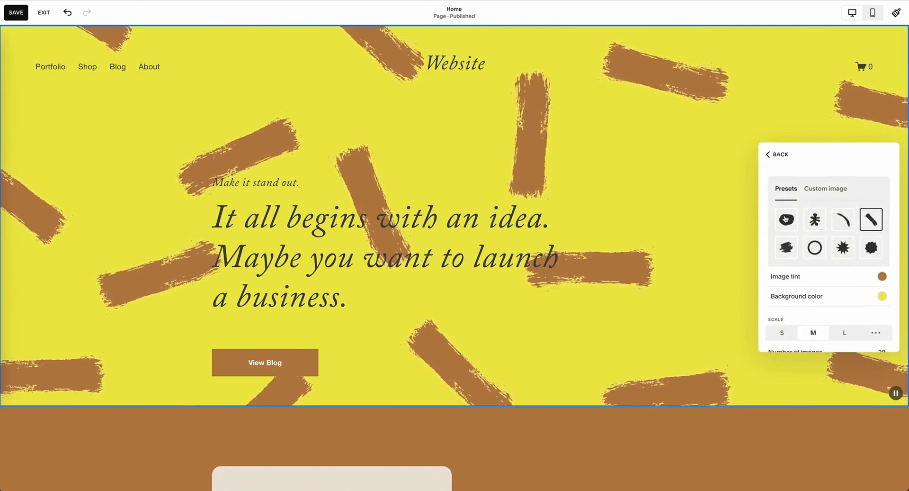
pyautogui.click(786, 219)
pyautogui.click(815, 219)
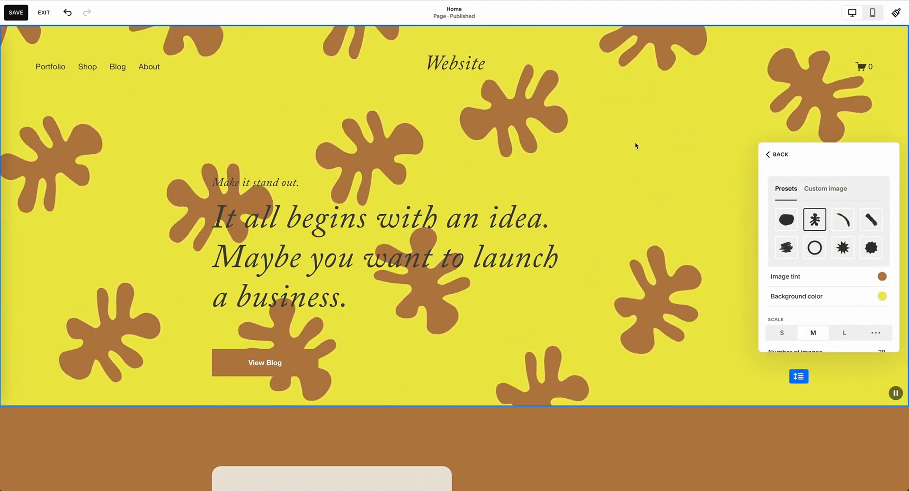
# Step: Replace the preset shape with a custom image by uploading the envelope PNG from the Desktop folder
pyautogui.click(824, 191)
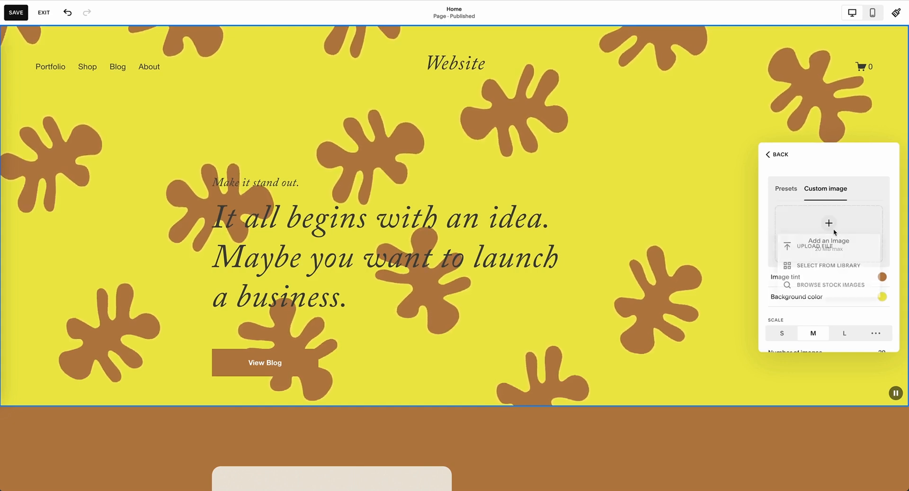
pyautogui.click(822, 246)
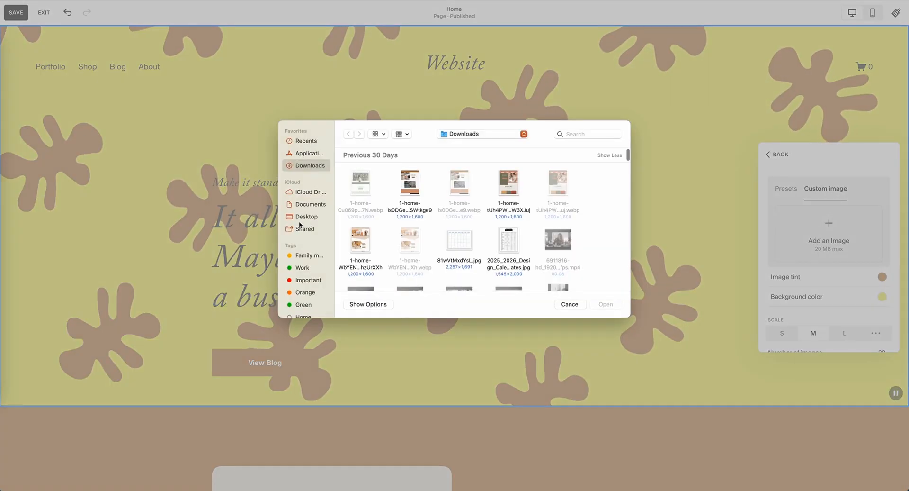
pyautogui.click(307, 217)
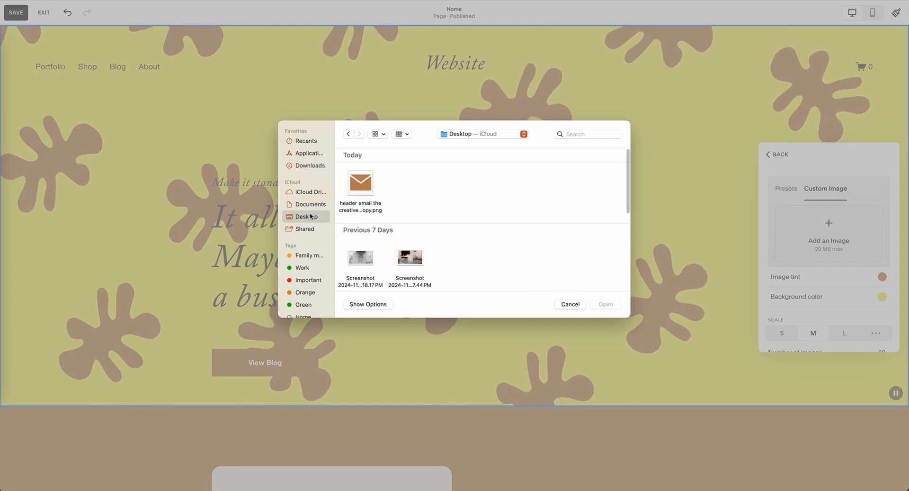
pyautogui.click(360, 187)
pyautogui.click(606, 305)
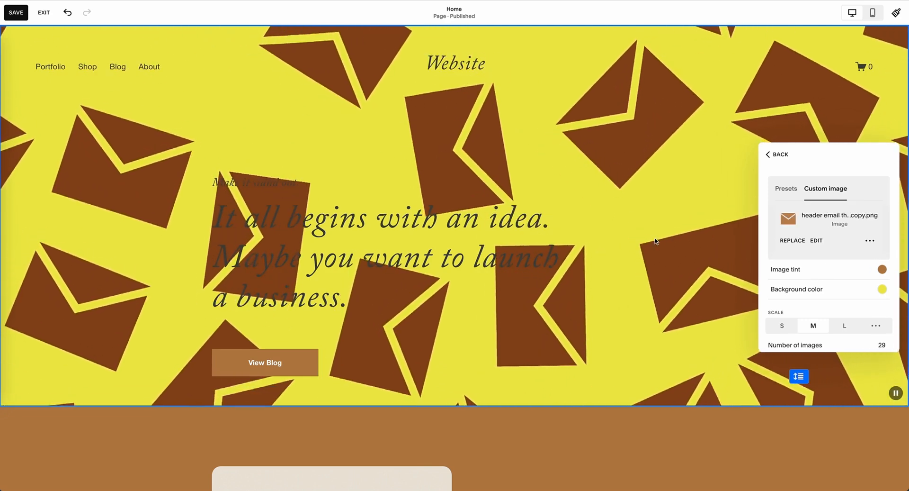
# Step: Reduce the number of envelope images to 8 and set their scale to S
pyautogui.scroll(-2, 655, 237)
pyautogui.scroll(2, 654, 237)
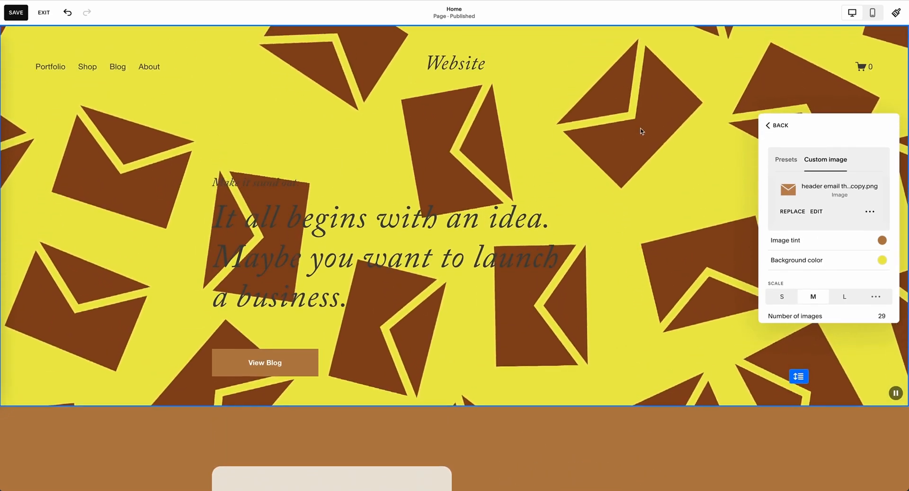
pyautogui.scroll(-2, 839, 217)
pyautogui.scroll(-1, 839, 217)
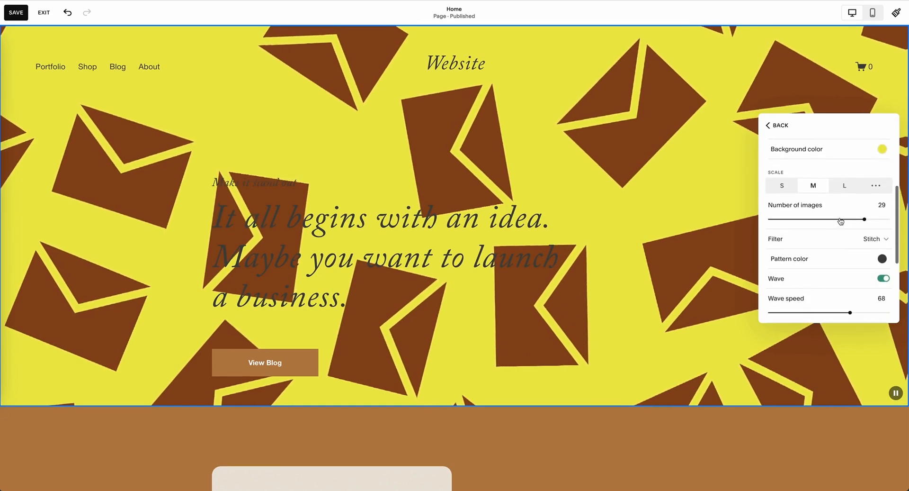
pyautogui.moveTo(863, 219); pyautogui.dragTo(782, 220)
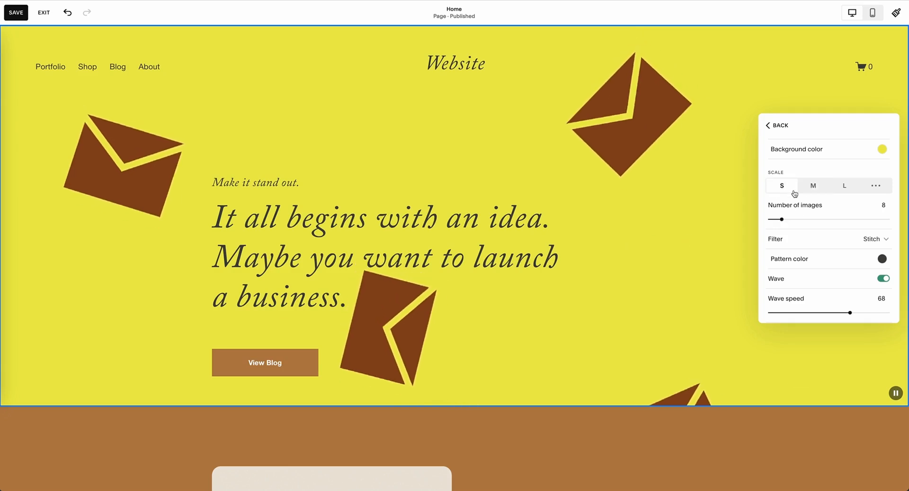
# Step: Review the envelope art's filter, pattern color and wave settings, and shuffle the art settings
pyautogui.scroll(-2, 822, 219)
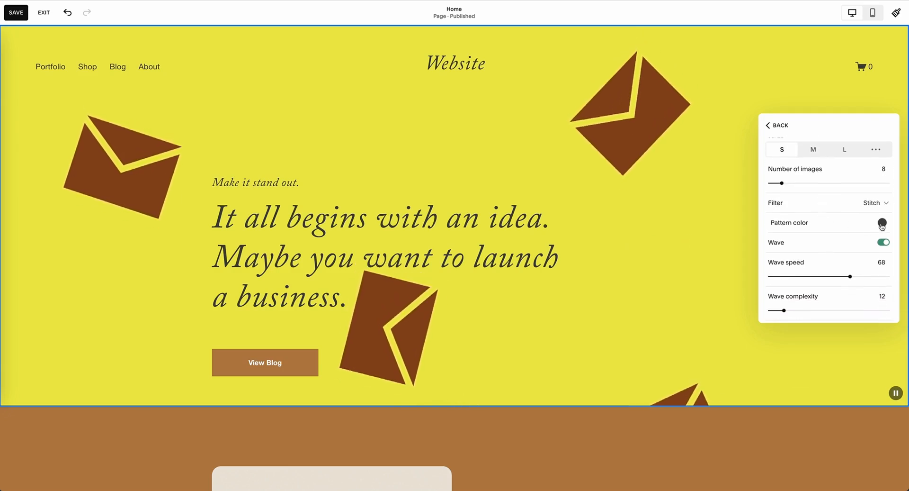
pyautogui.scroll(-3, 829, 236)
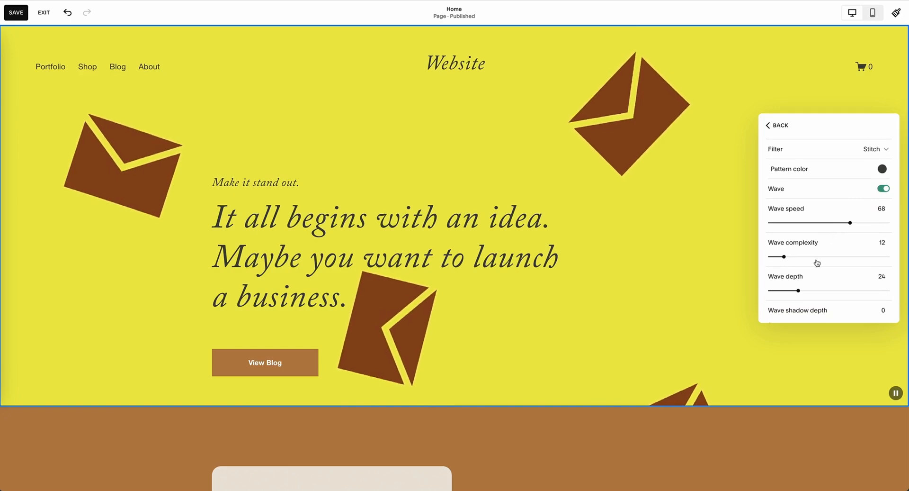
pyautogui.scroll(-2, 817, 262)
pyautogui.click(825, 305)
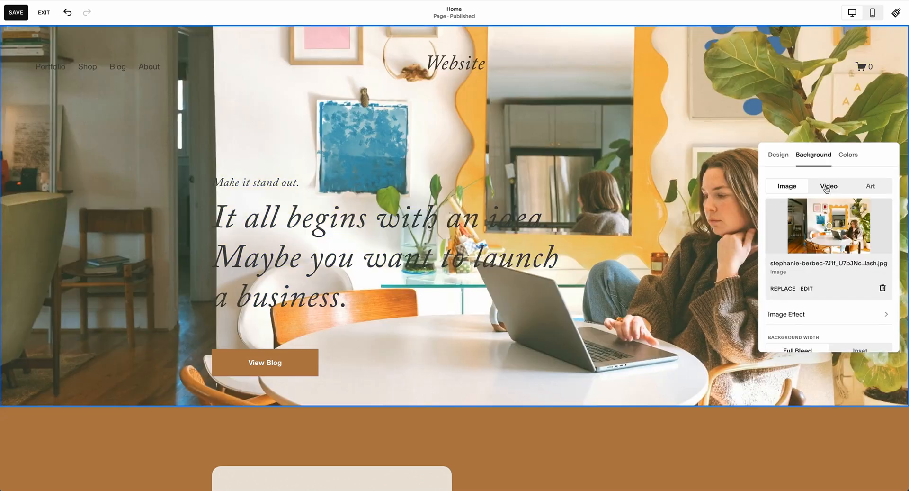
# Step: Compare the hero section's Video and Art backgrounds by switching between them, finishing on the Image background
pyautogui.click(828, 188)
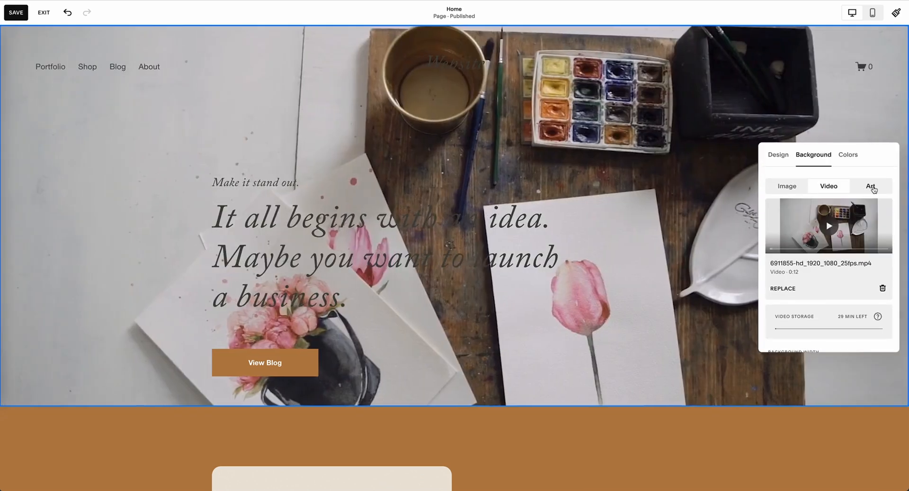
pyautogui.click(867, 187)
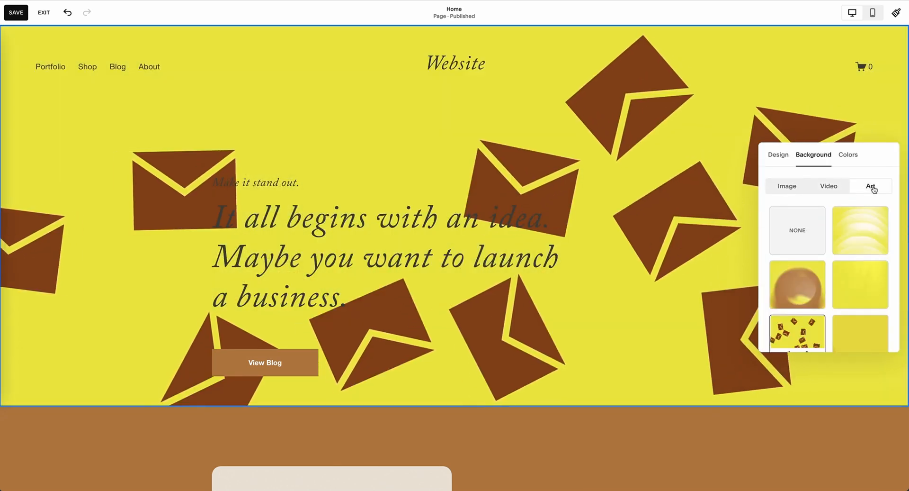
pyautogui.click(829, 186)
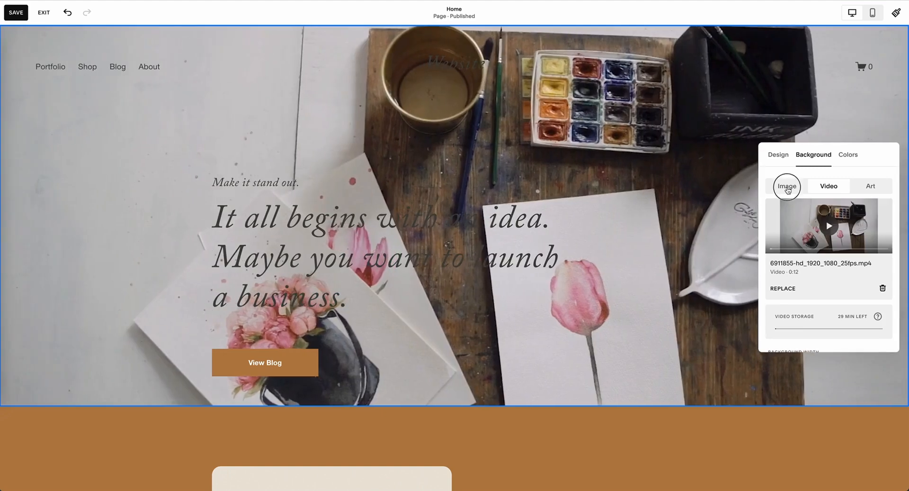
pyautogui.click(787, 186)
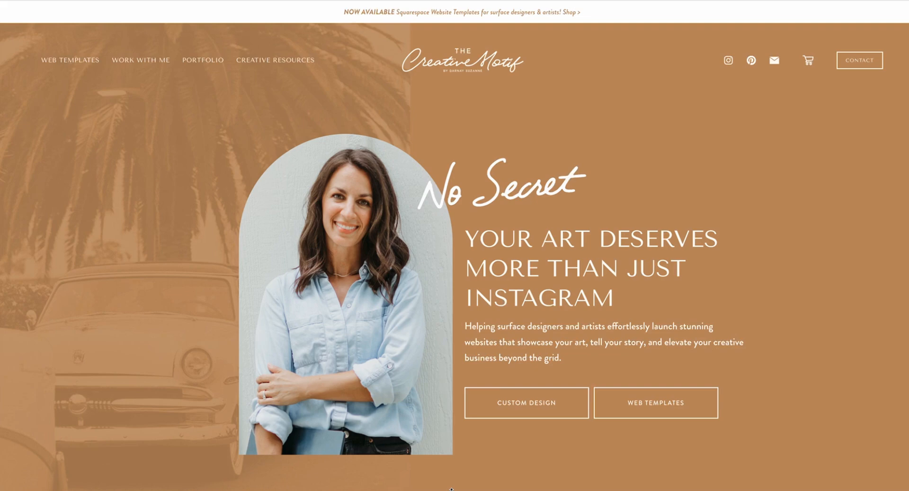
# Step: Switch to The Creative Motif's home page and examine its hero and Squarespace template sections
pyautogui.scroll(-4, 451, 488)
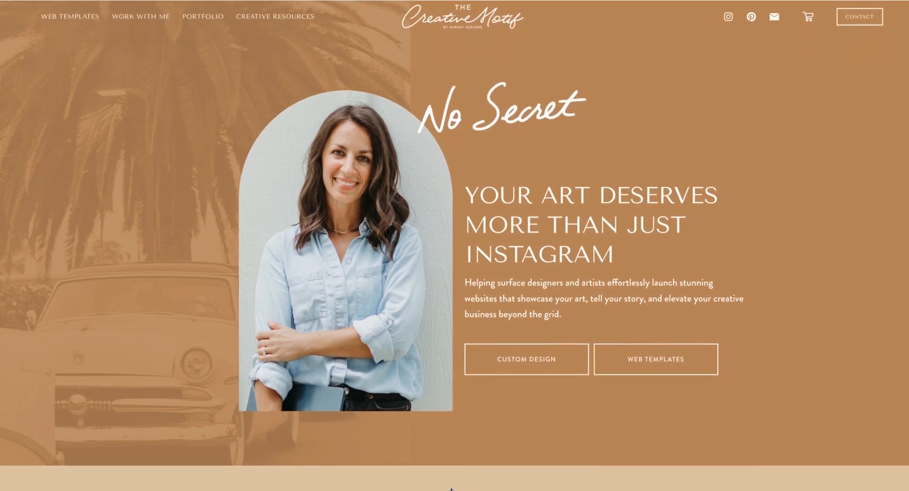
pyautogui.scroll(-3, 451, 488)
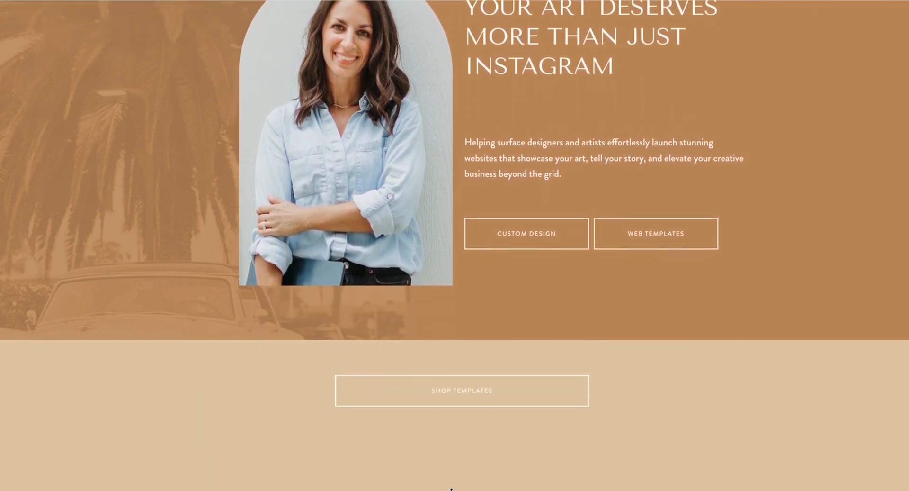
pyautogui.scroll(-3, 451, 488)
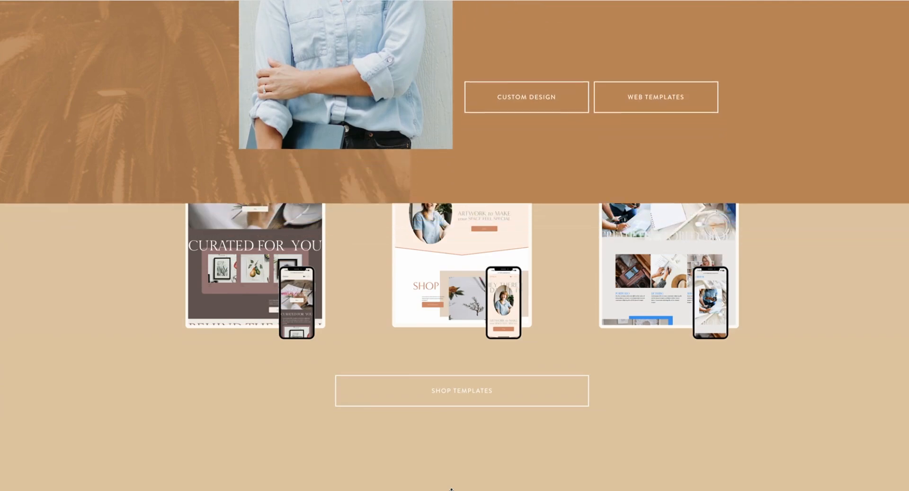
pyautogui.scroll(-3, 452, 488)
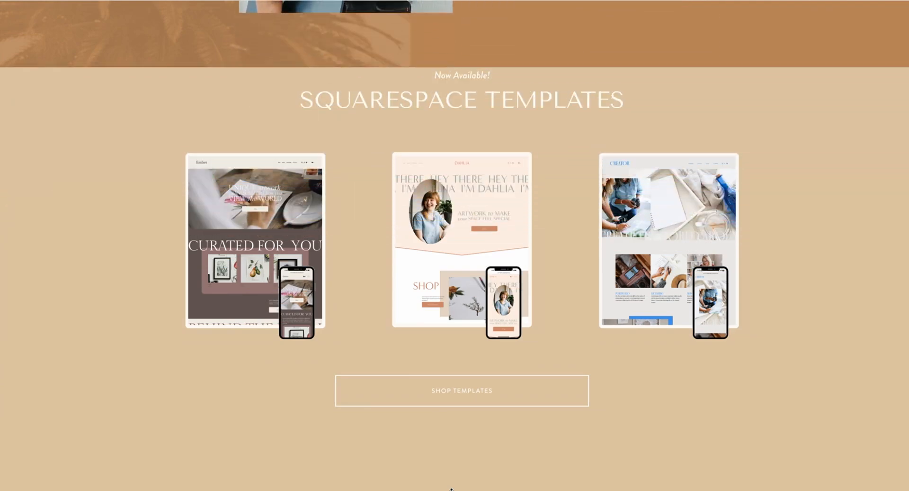
pyautogui.scroll(-3, 451, 488)
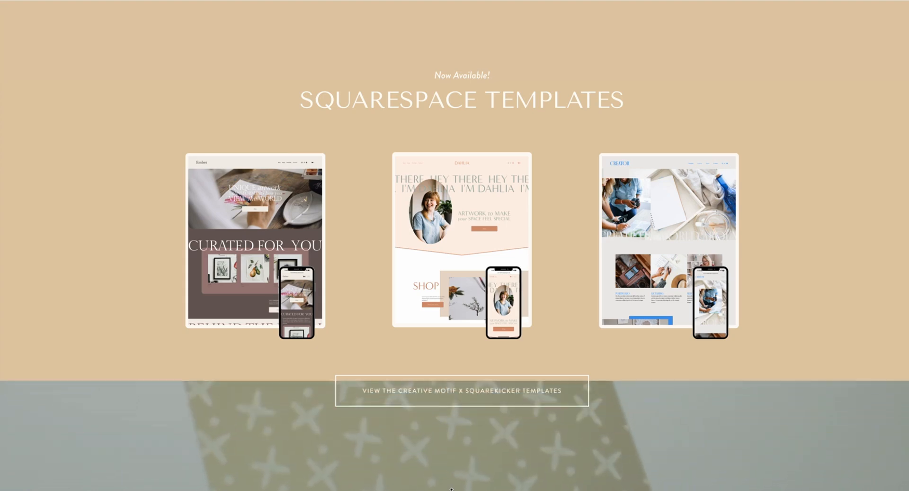
pyautogui.scroll(-3, 451, 488)
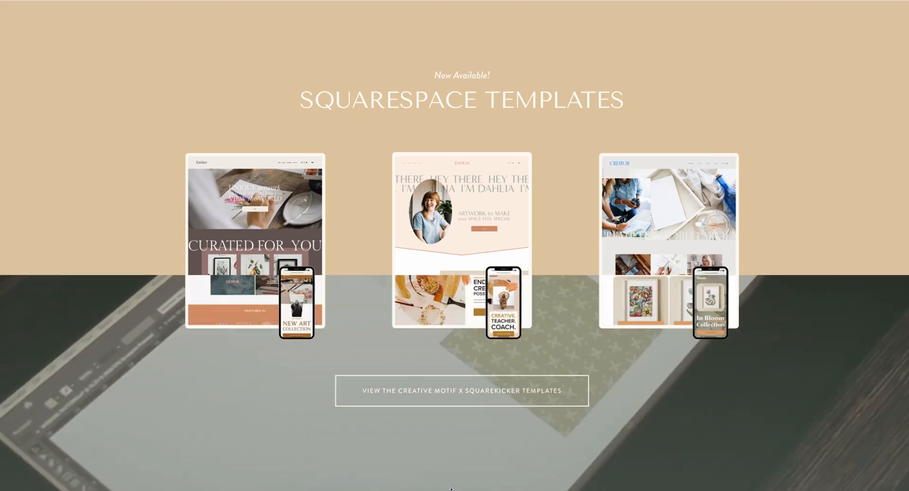
pyautogui.scroll(-3, 451, 488)
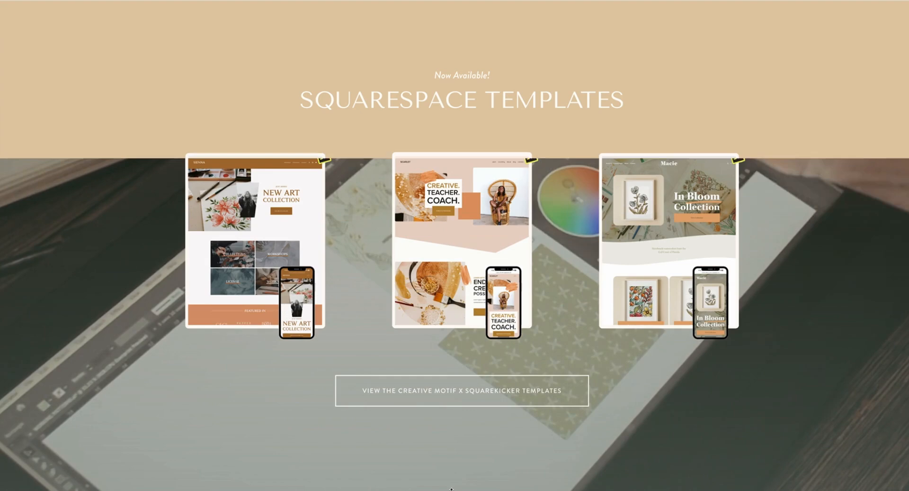
pyautogui.scroll(-3, 451, 488)
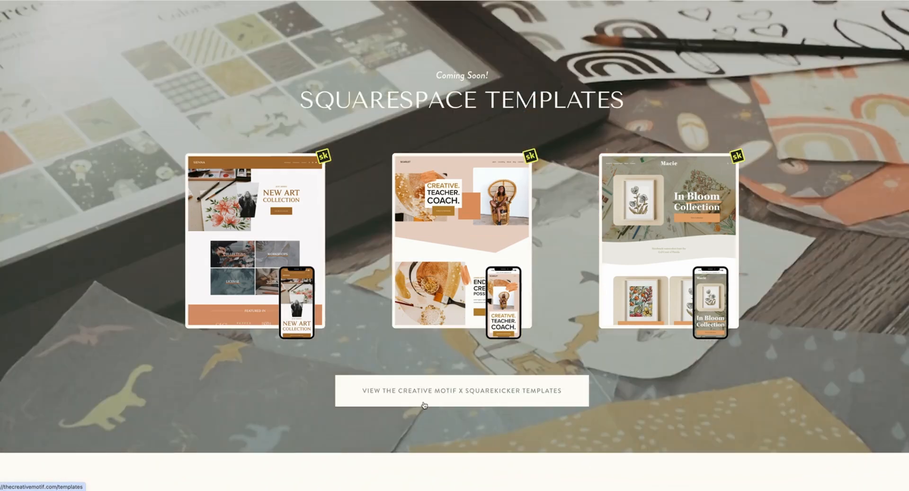
# Step: Open the page with all Squarespace templates and look over the Ember, Dahlia and Creator designs
pyautogui.click(424, 403)
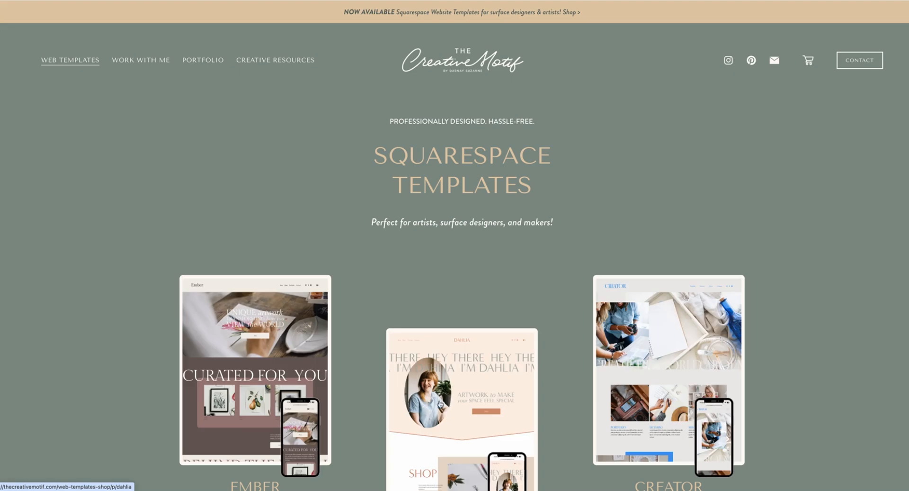
pyautogui.scroll(-3, 439, 403)
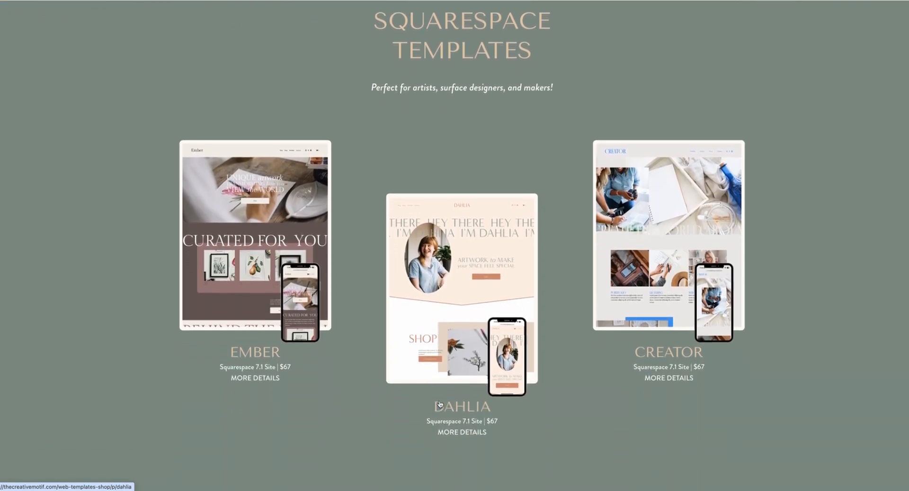